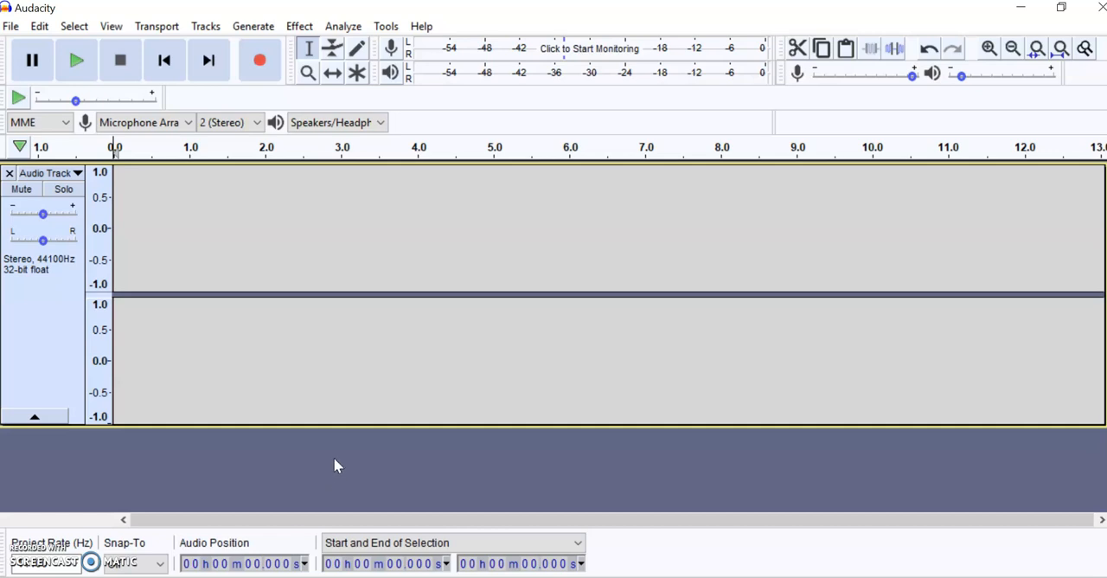
- Record about 11.7 seconds of microphone narration on the empty stereo track, then stop recording
click(331, 447)
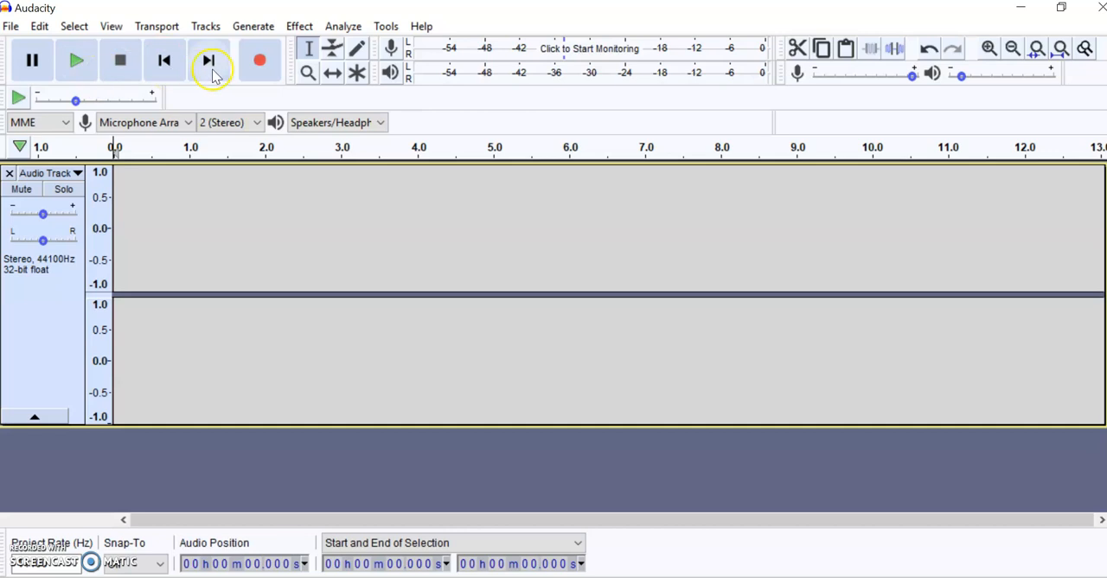
click(260, 62)
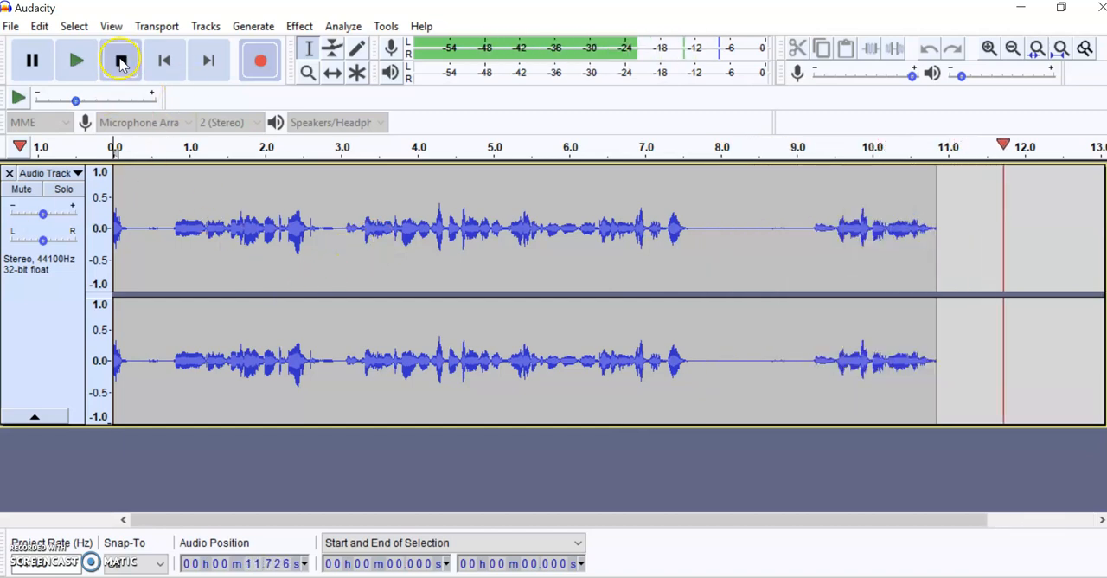
click(121, 62)
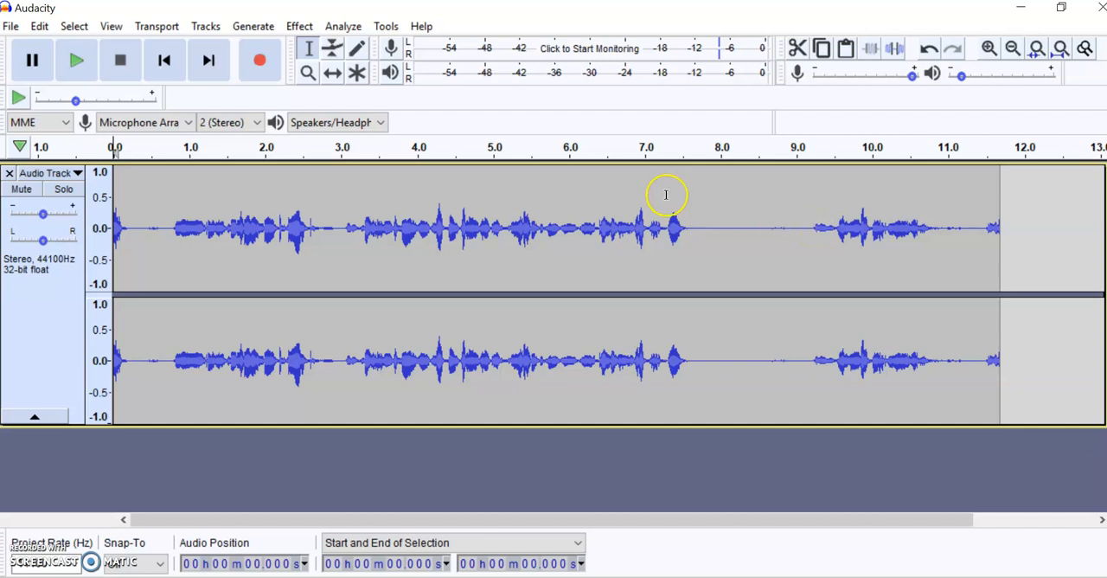
- Cut the silent gap between about 7.57 and 9.21 seconds out of the voice recording
click(665, 153)
click(688, 170)
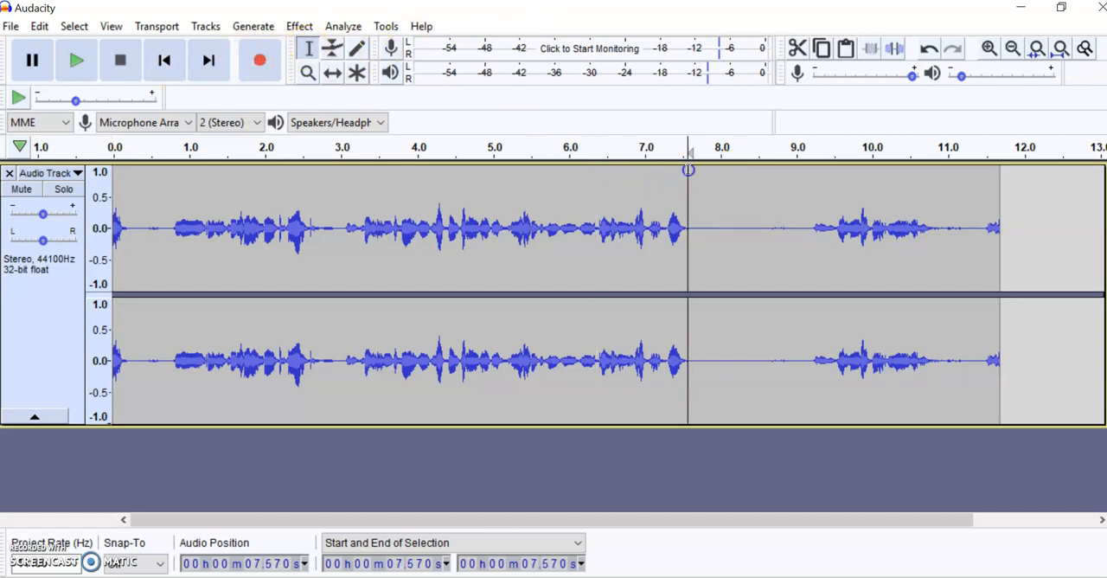
drag(687, 170, 811, 171)
click(796, 50)
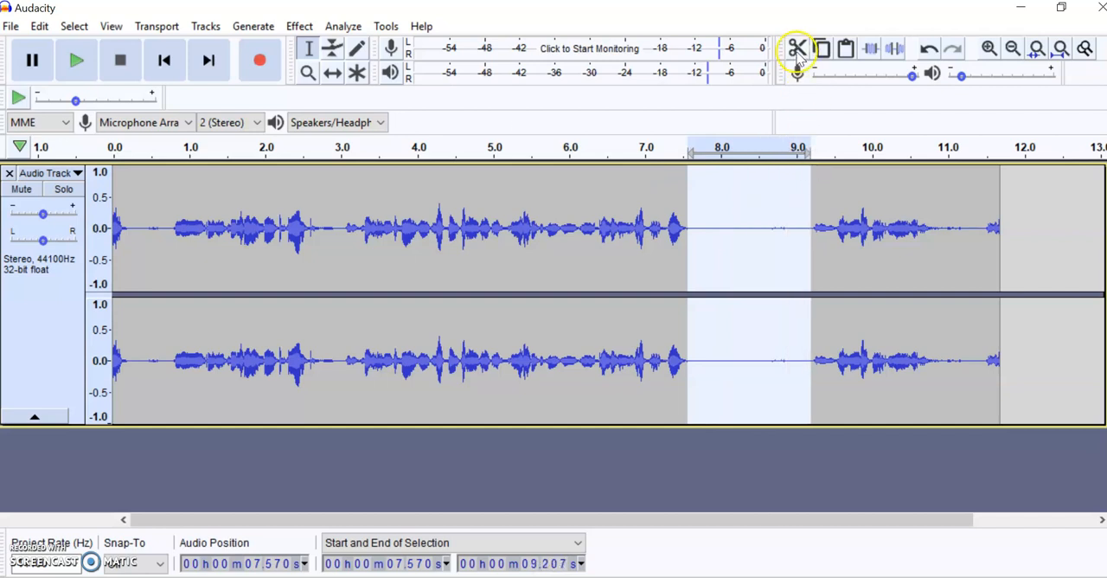
click(797, 49)
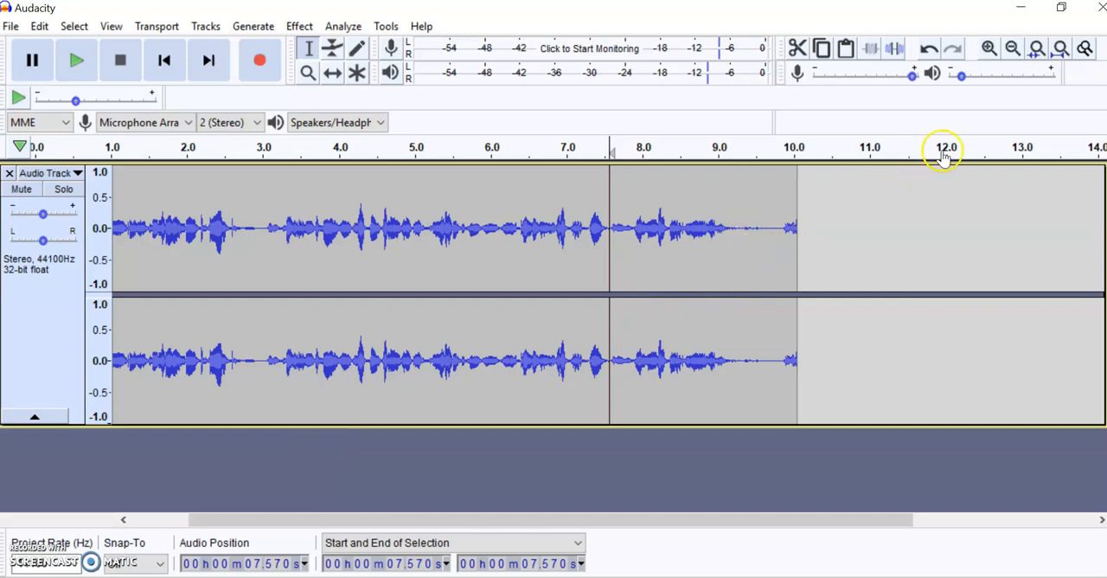
- Cut the quiet stretch between about 9.15 and 9.87 seconds near the end of the voice recording
click(988, 49)
click(987, 49)
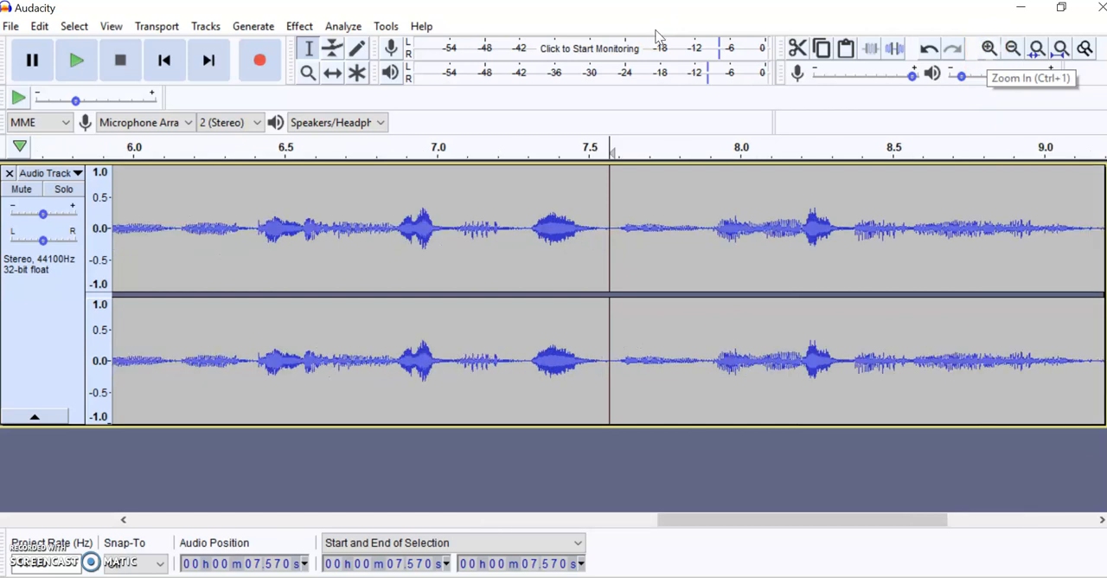
drag(702, 521, 853, 499)
click(988, 49)
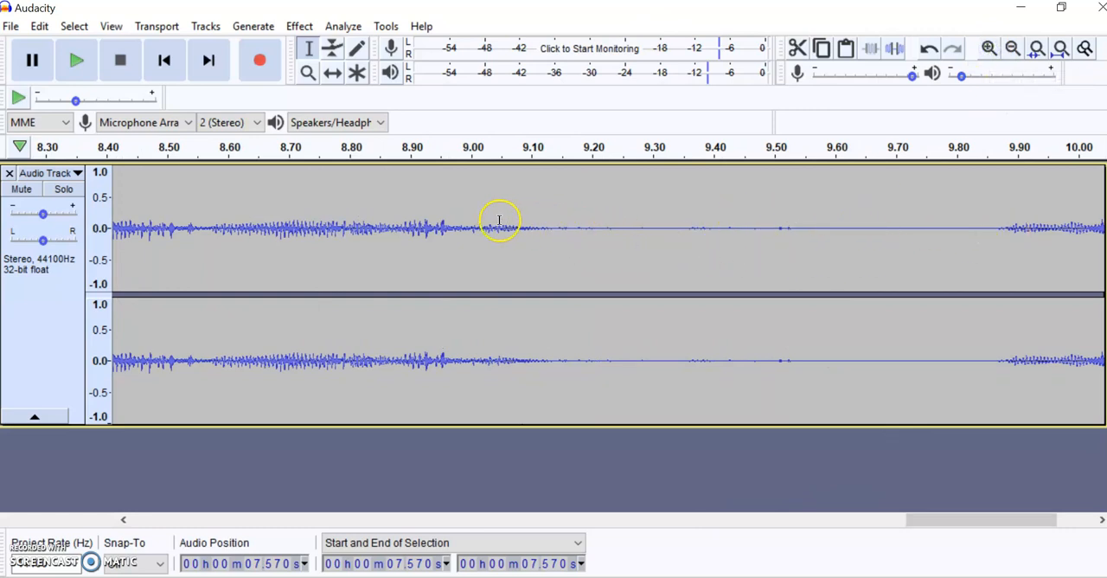
click(500, 152)
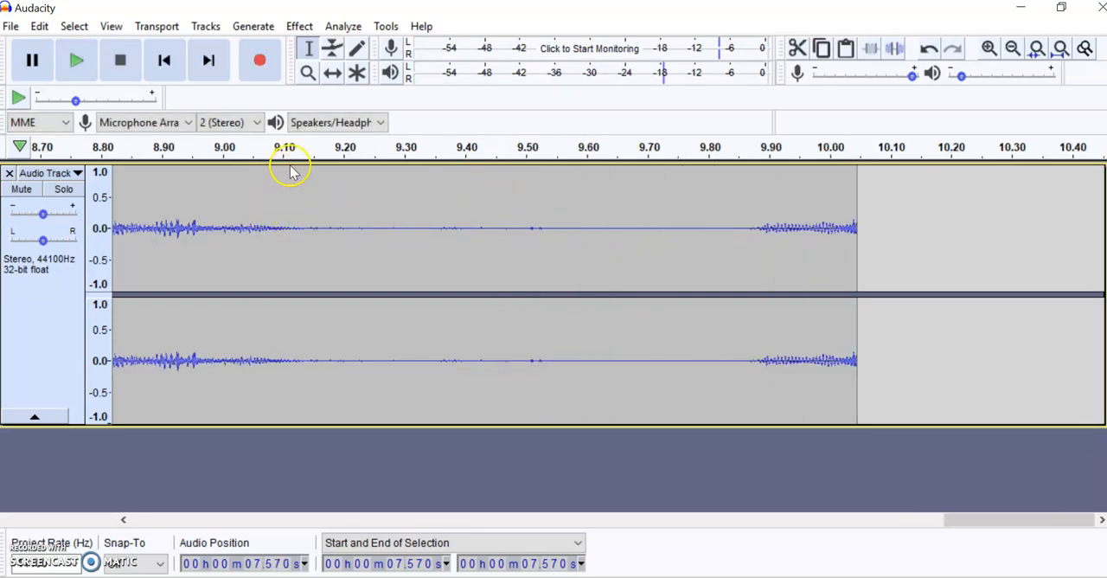
click(312, 160)
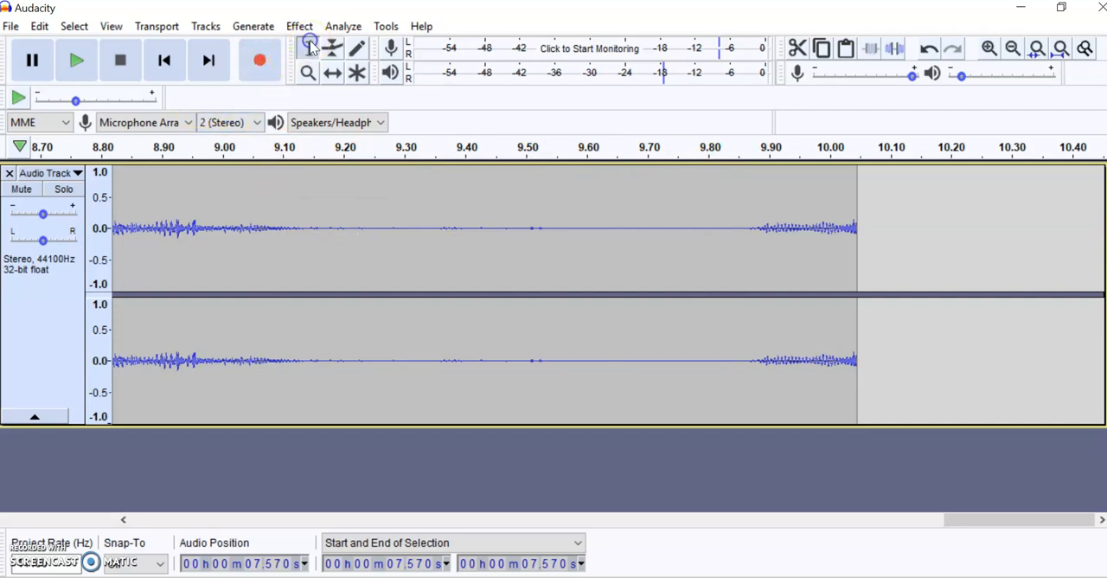
click(316, 163)
drag(318, 164, 750, 188)
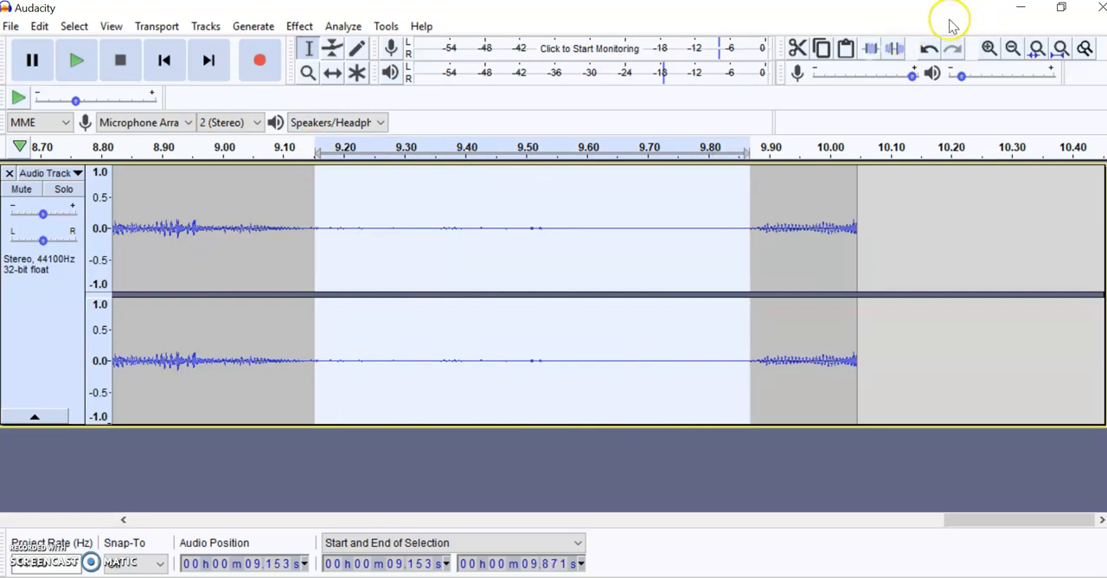
click(797, 47)
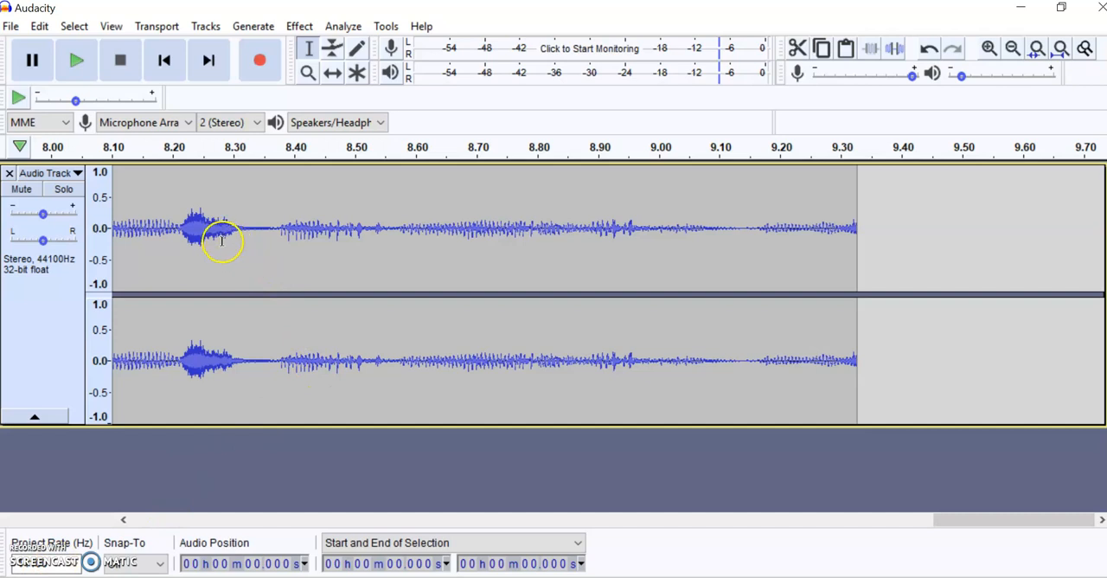
- Play the edited voice recording from its start, pause it after about two seconds and return to the beginning
click(165, 62)
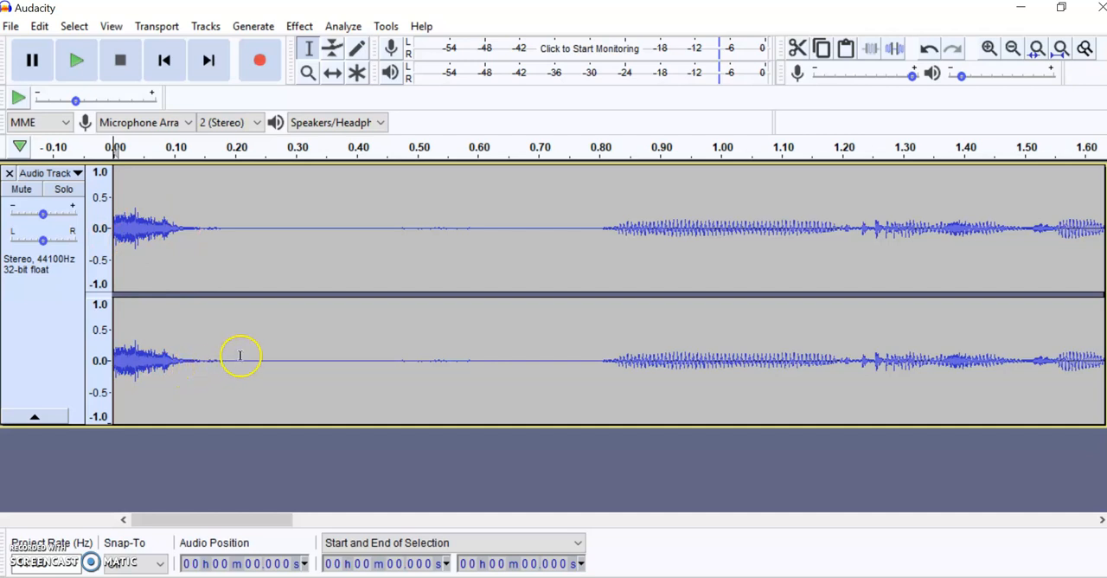
click(75, 57)
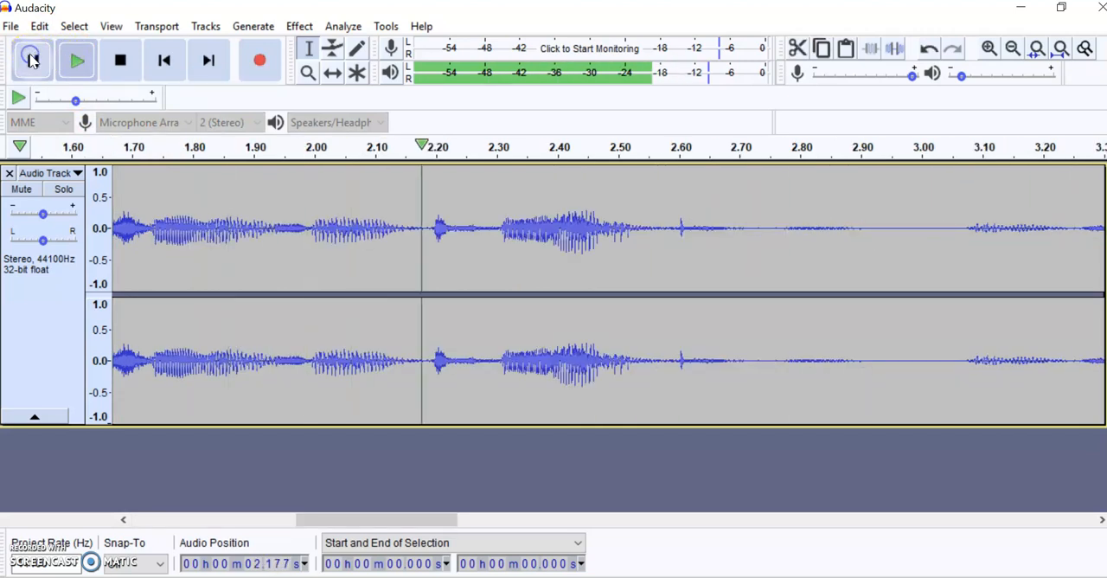
drag(424, 520, 258, 519)
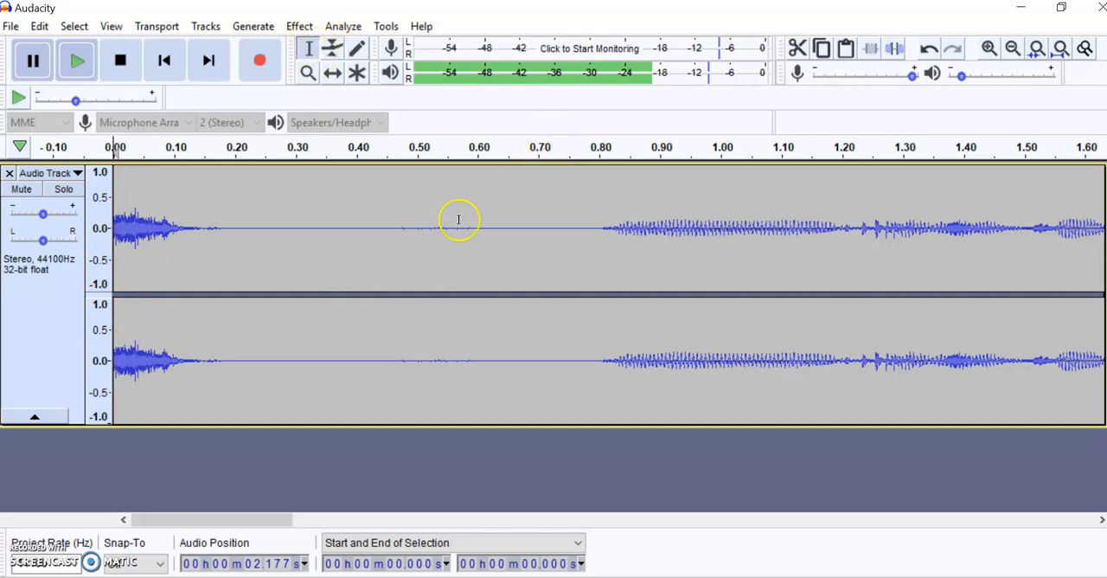
- Cut the silence between about 0.33 and 0.78 seconds, and the remaining opening noise up to about 0.34 seconds
click(588, 165)
drag(588, 165, 315, 160)
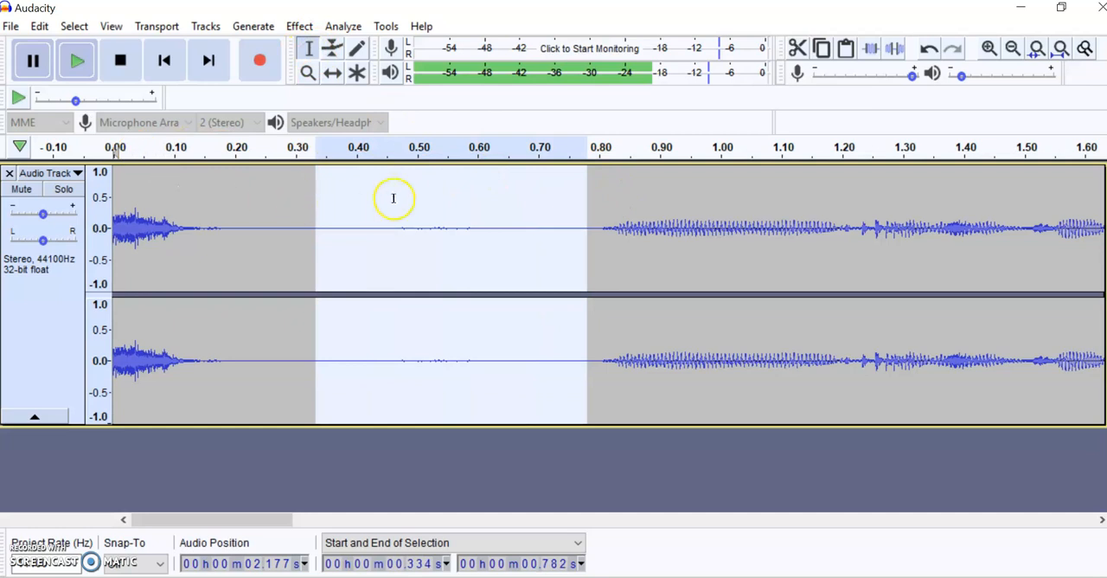
click(796, 47)
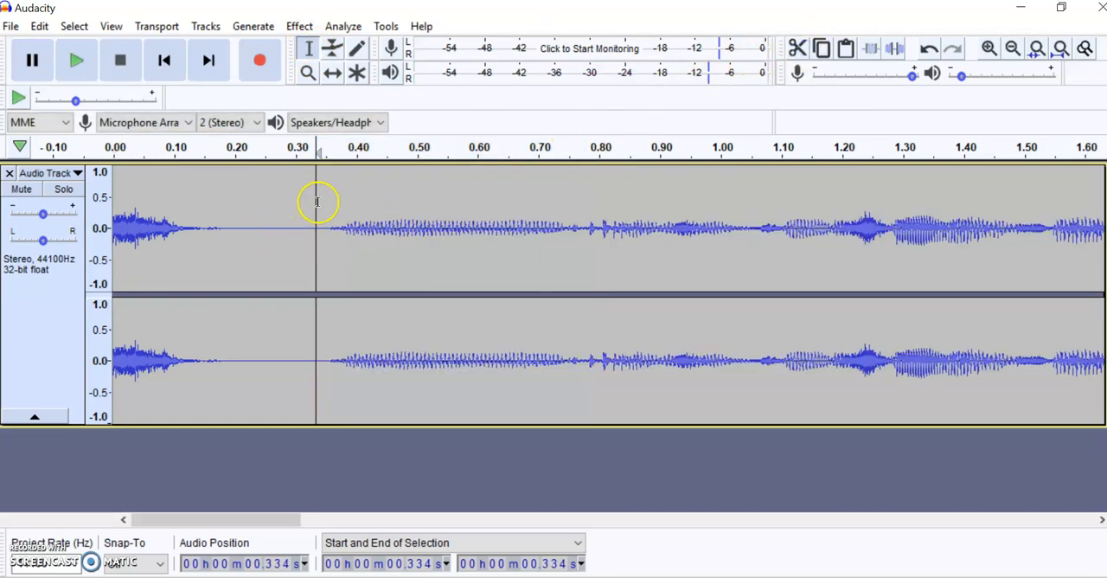
drag(317, 200, 113, 212)
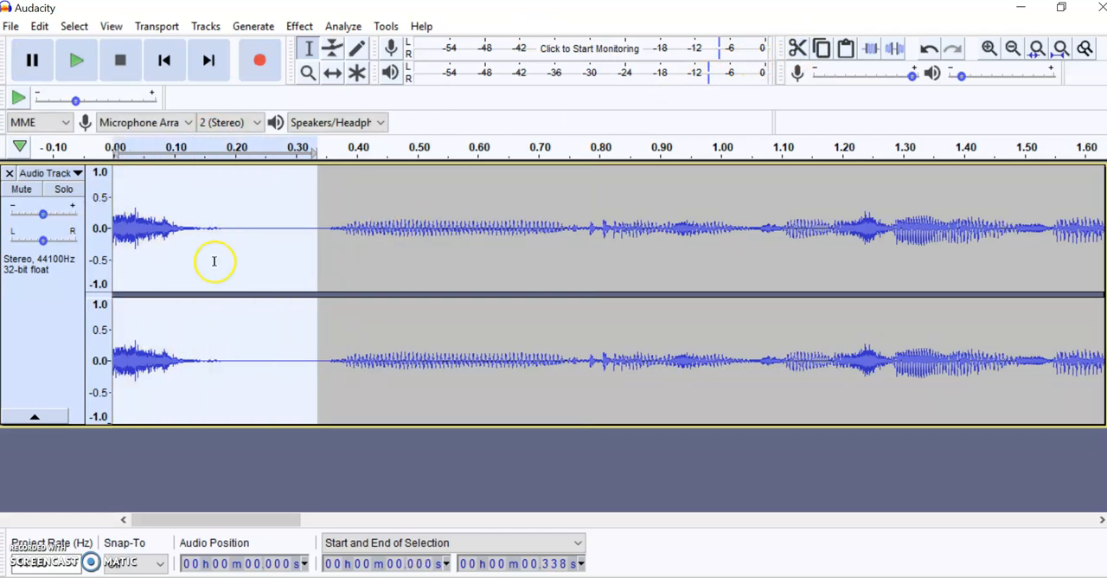
click(796, 48)
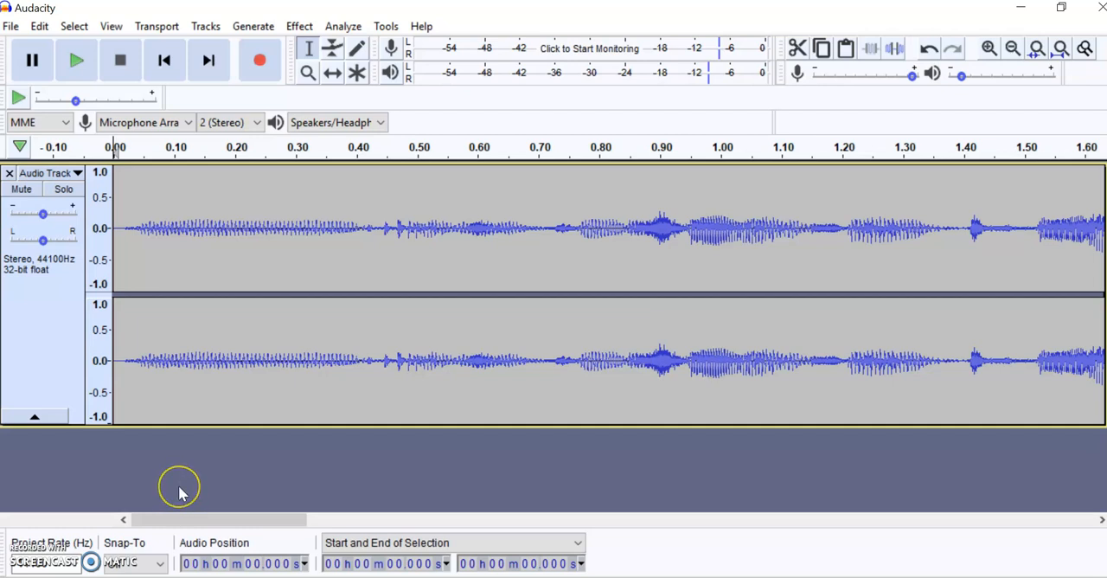
- Import the music file "The Mysterious Trail" from the Audacity folder as a second track
click(11, 24)
mouse_move(69, 173)
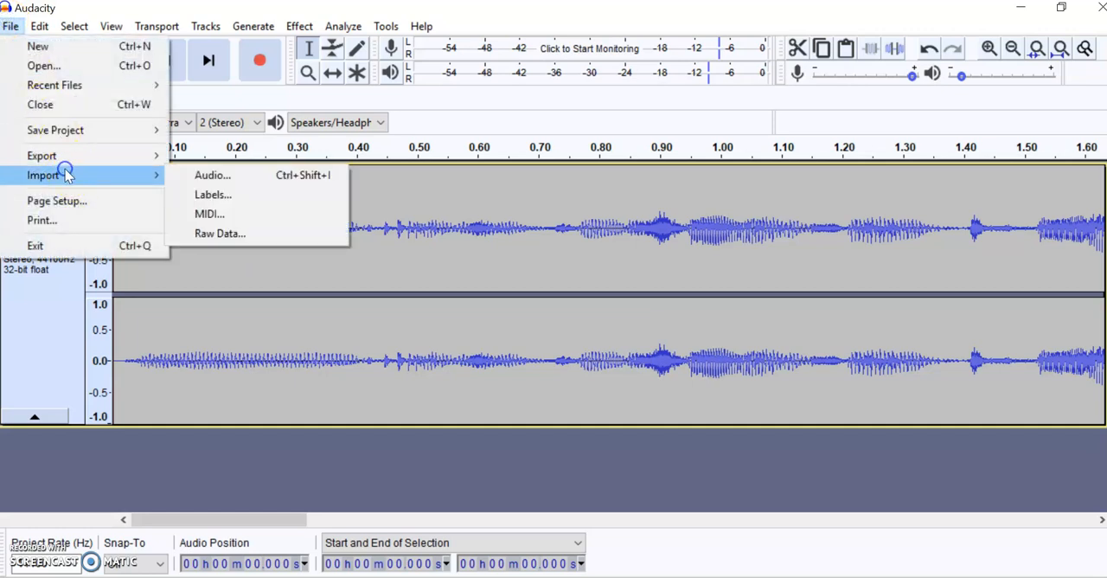
click(196, 175)
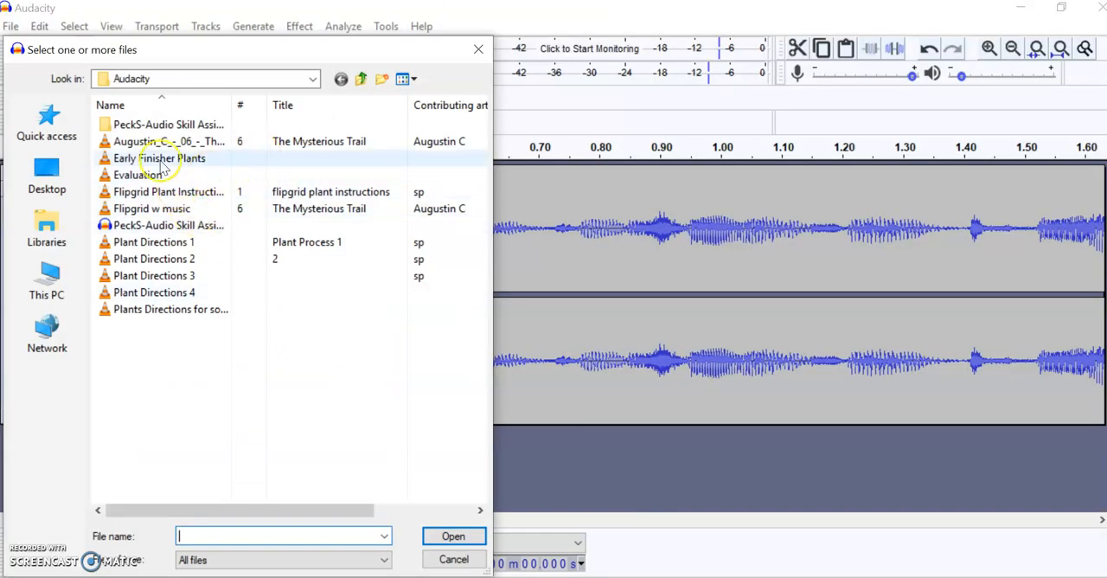
double_click(137, 143)
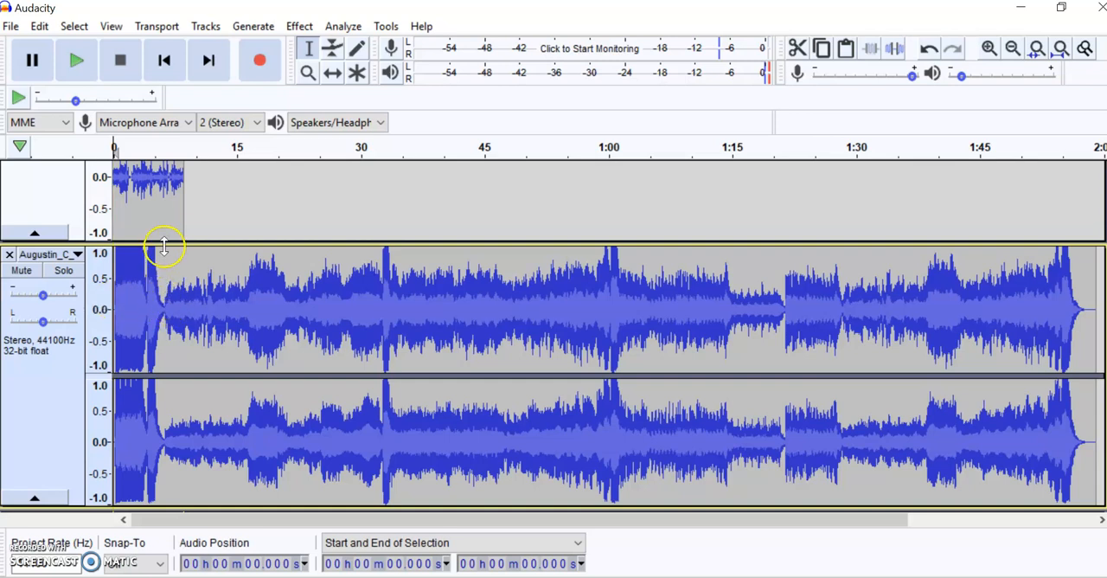
- Cut the loud opening of the music track, from the start to 6.3 seconds
scroll(163, 247, up, 3)
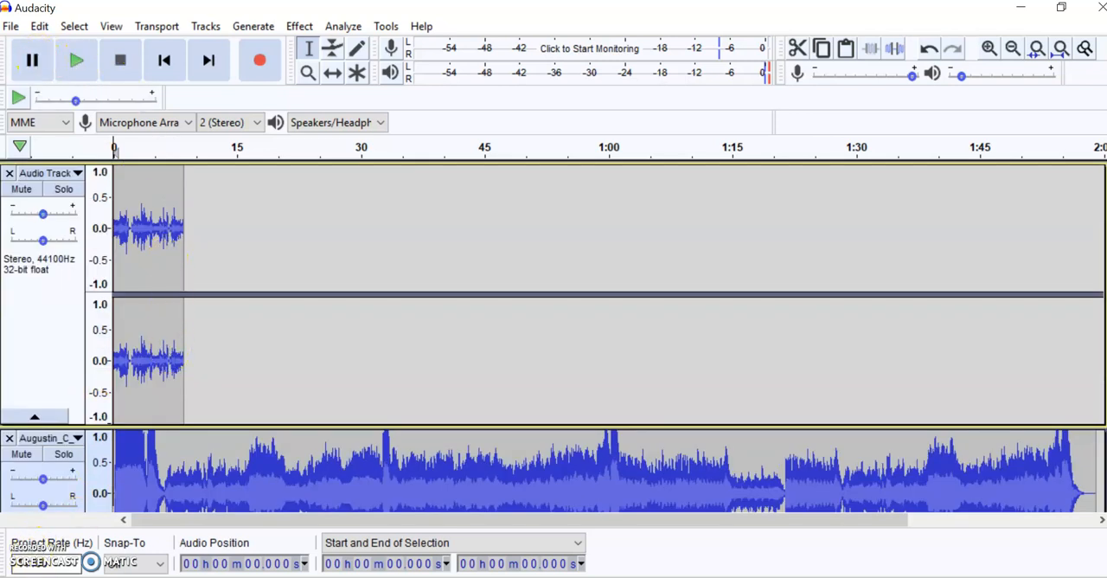
scroll(159, 273, down, 3)
click(135, 273)
click(165, 281)
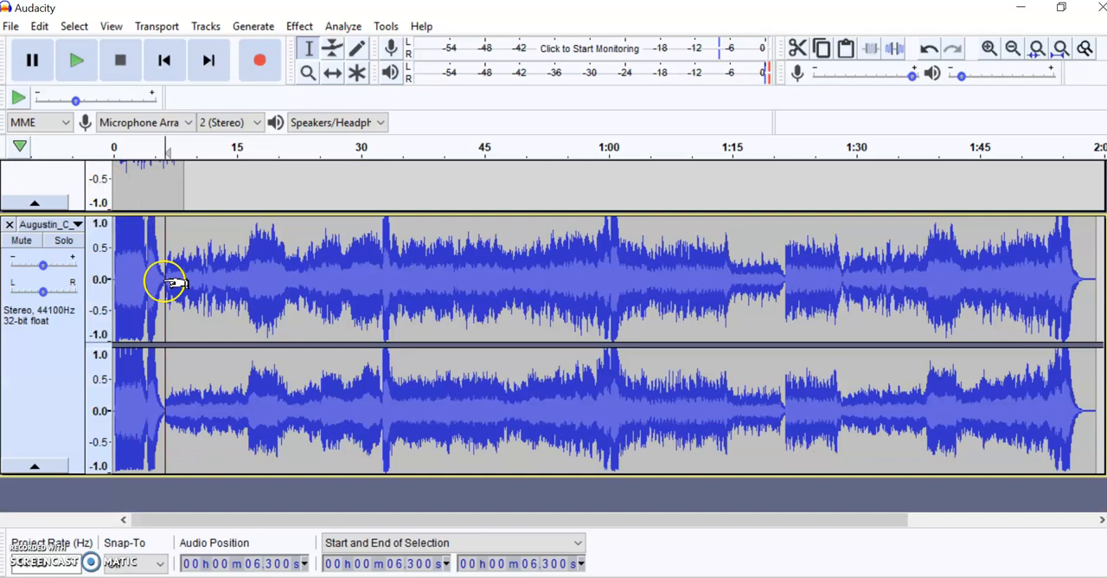
drag(171, 281, 116, 281)
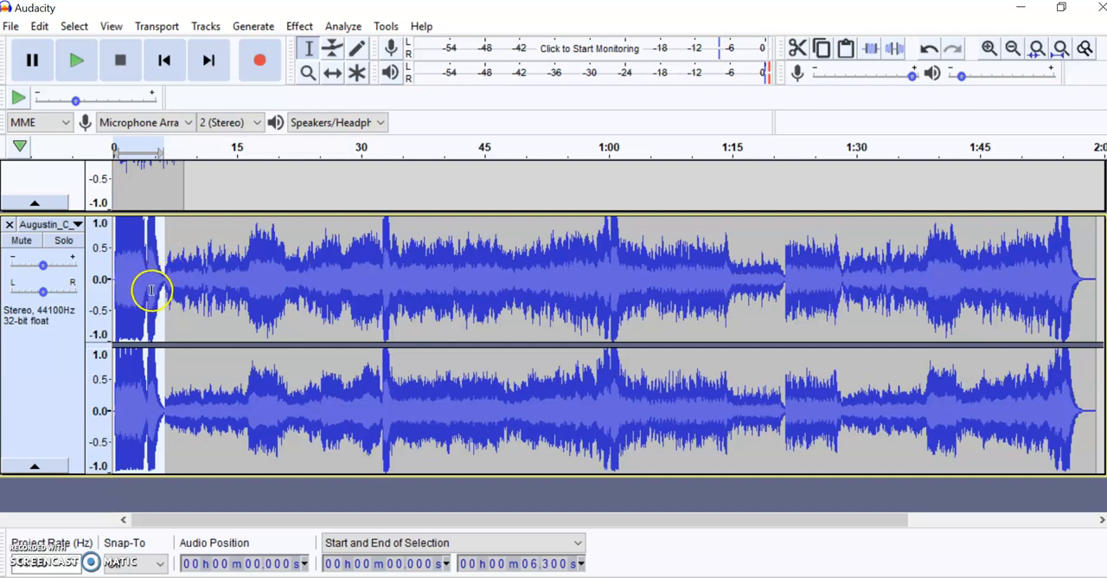
click(797, 48)
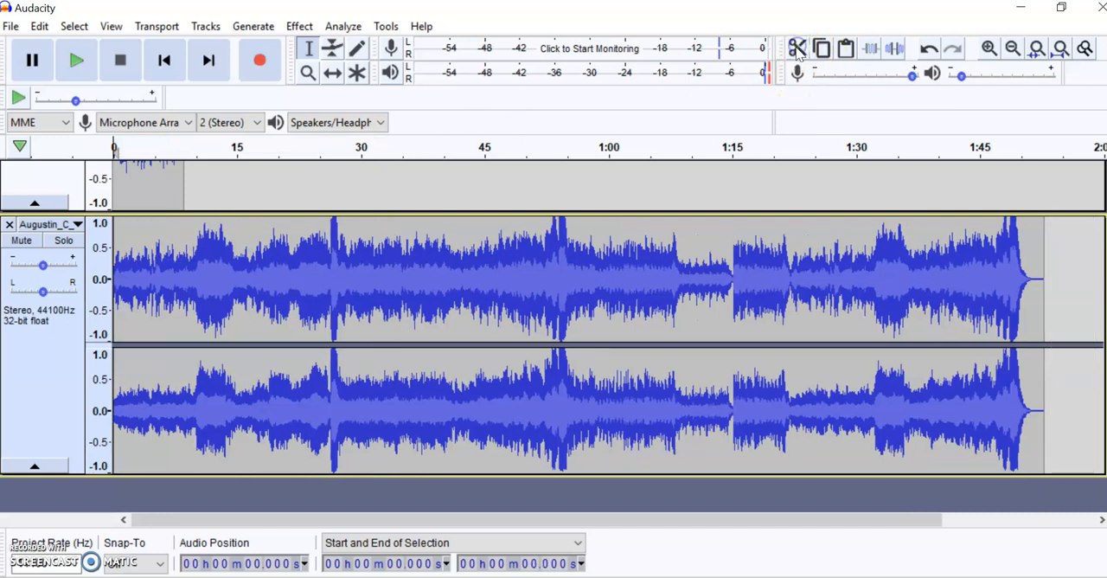
- Cut the music track from about 26.4 seconds to its end
scroll(407, 422, up, 3)
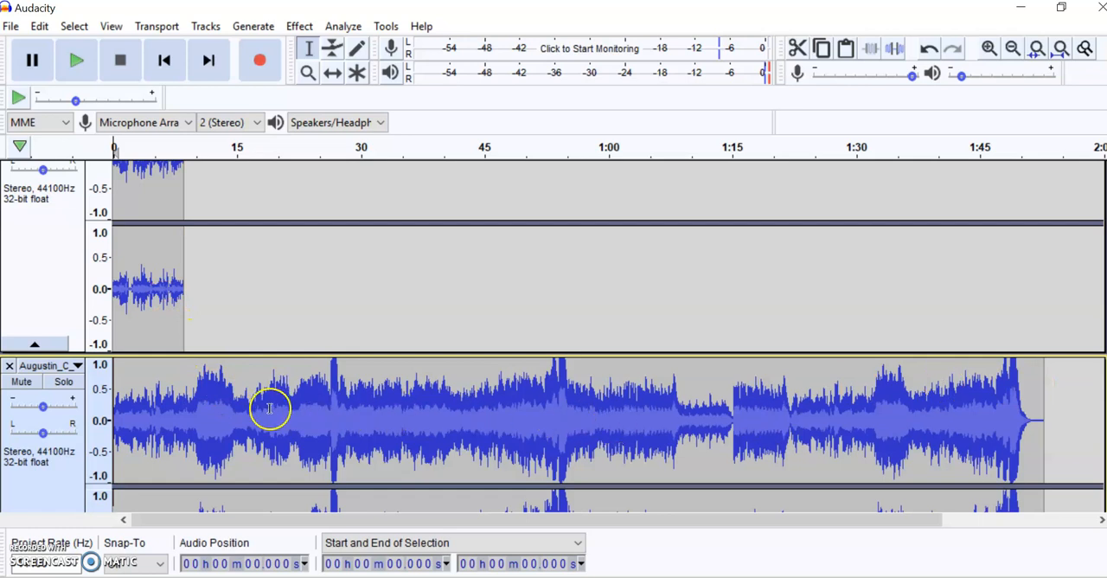
click(329, 394)
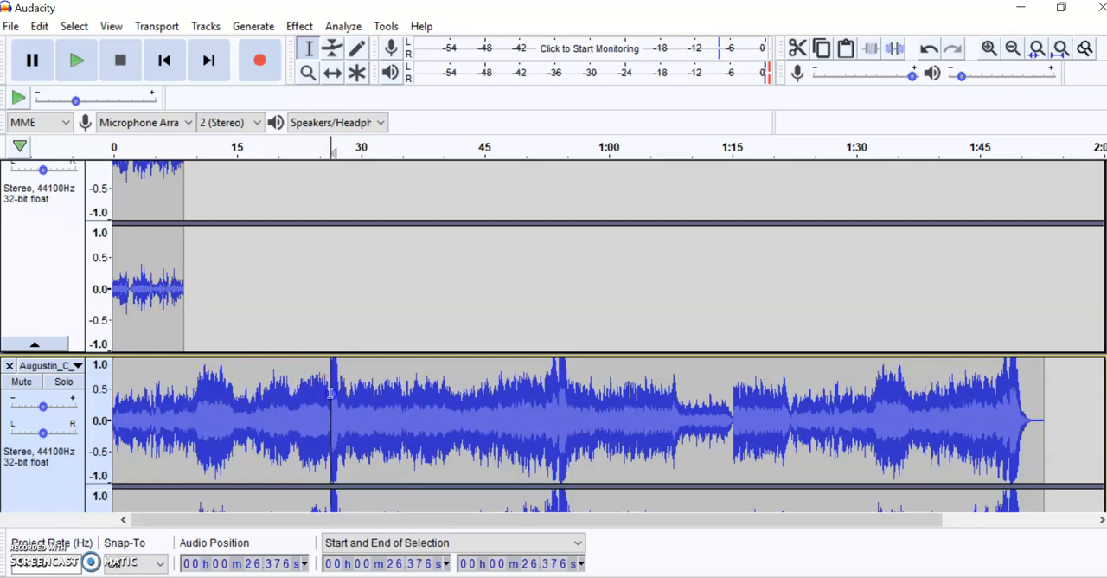
drag(330, 394, 1040, 420)
scroll(1040, 421, down, 2)
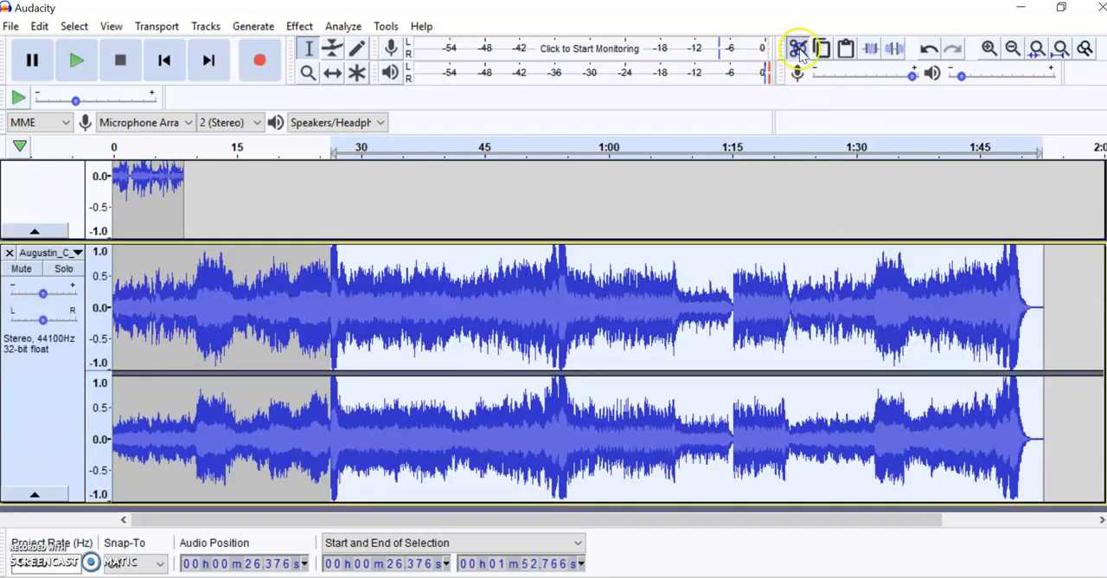
click(797, 48)
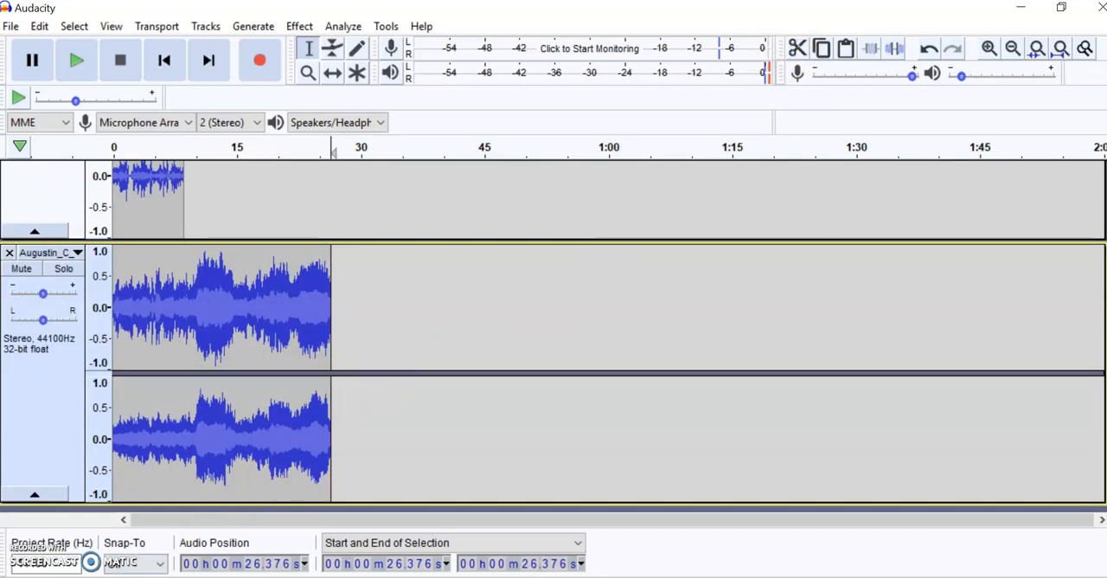
- Trim the music track to the voice recording's length by cutting everything after about 8.54 seconds
scroll(185, 476, up, 3)
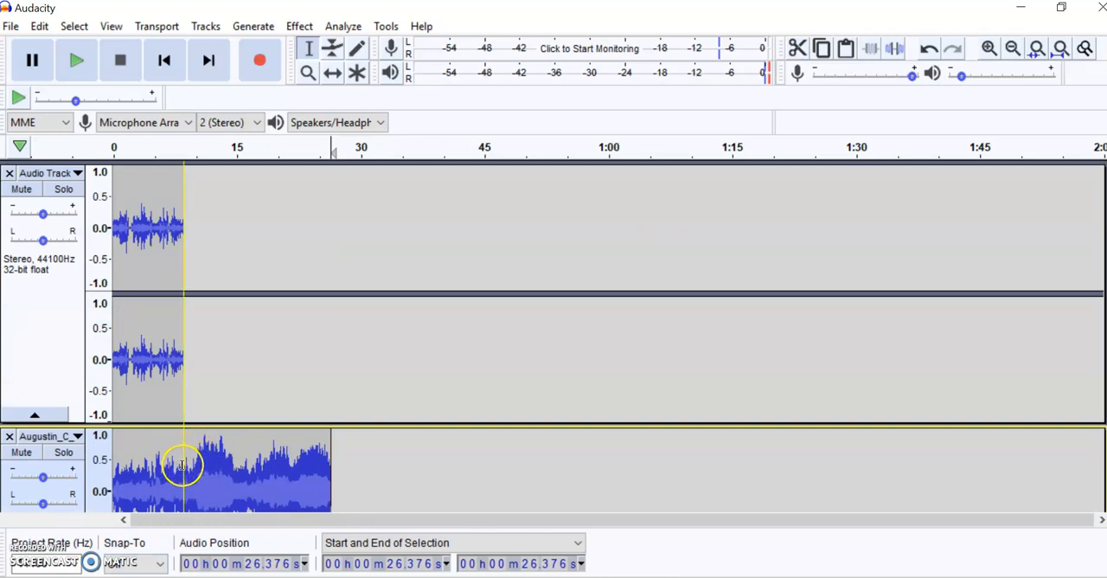
drag(183, 470, 332, 476)
scroll(335, 467, down, 3)
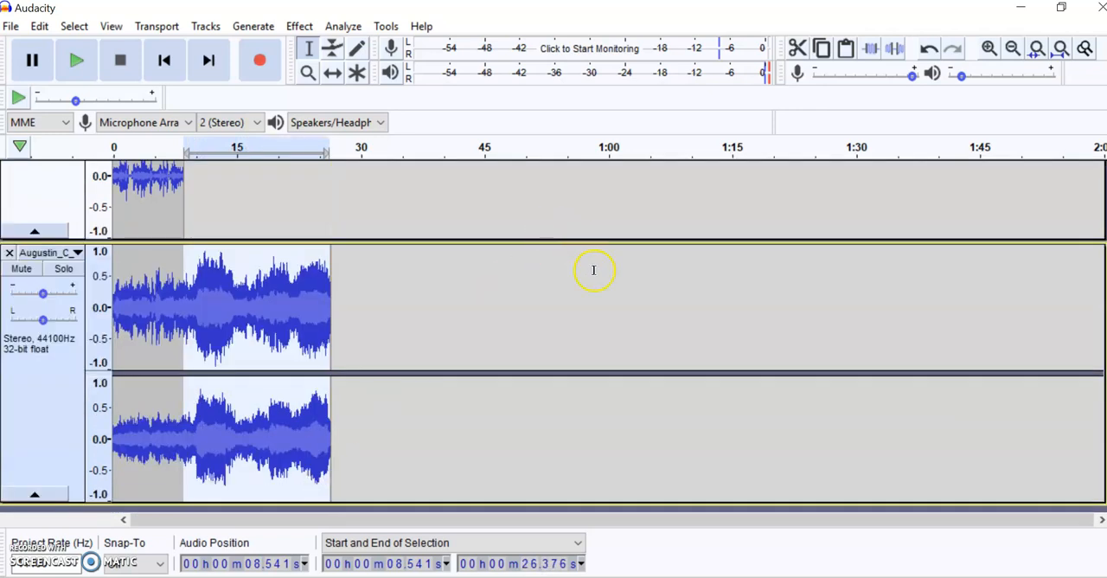
click(796, 48)
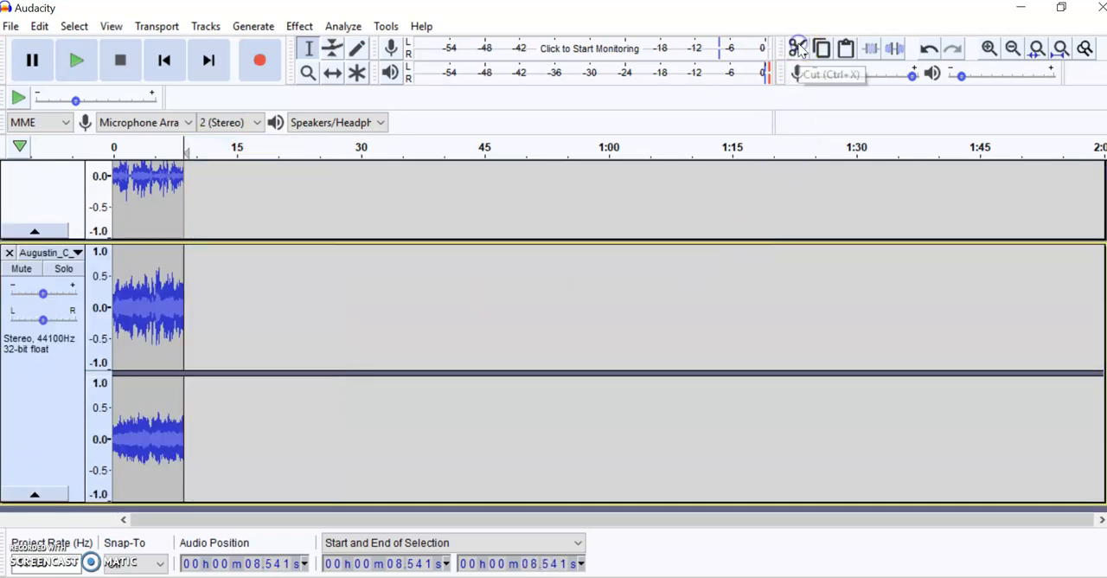
- Amplify the entire voice recording by 7.887 dB to a new peak amplitude of 0.0 dB, without allowing clipping
scroll(200, 233, up, 3)
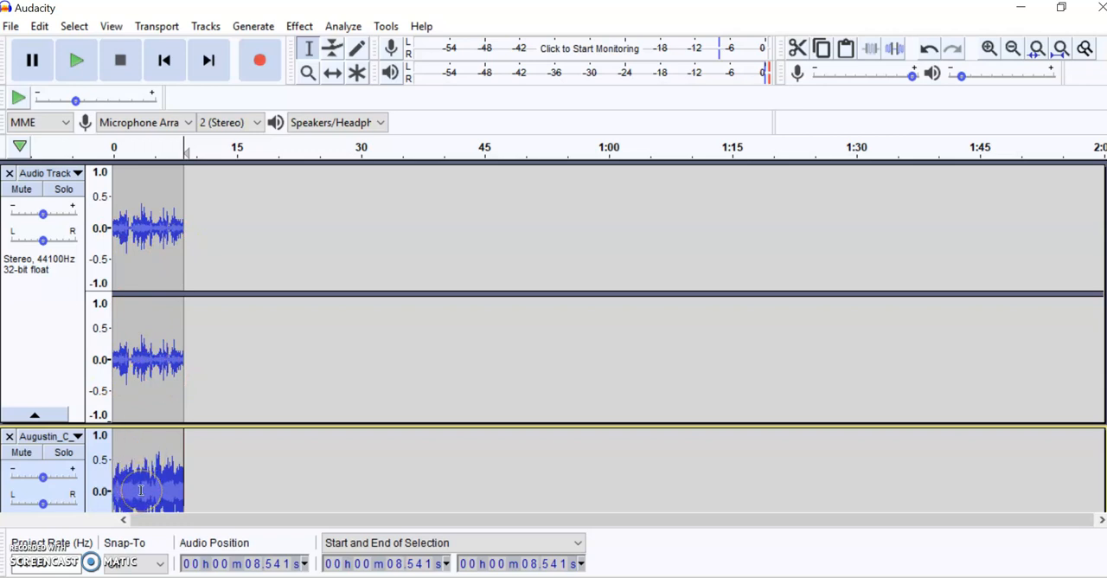
drag(115, 235, 184, 231)
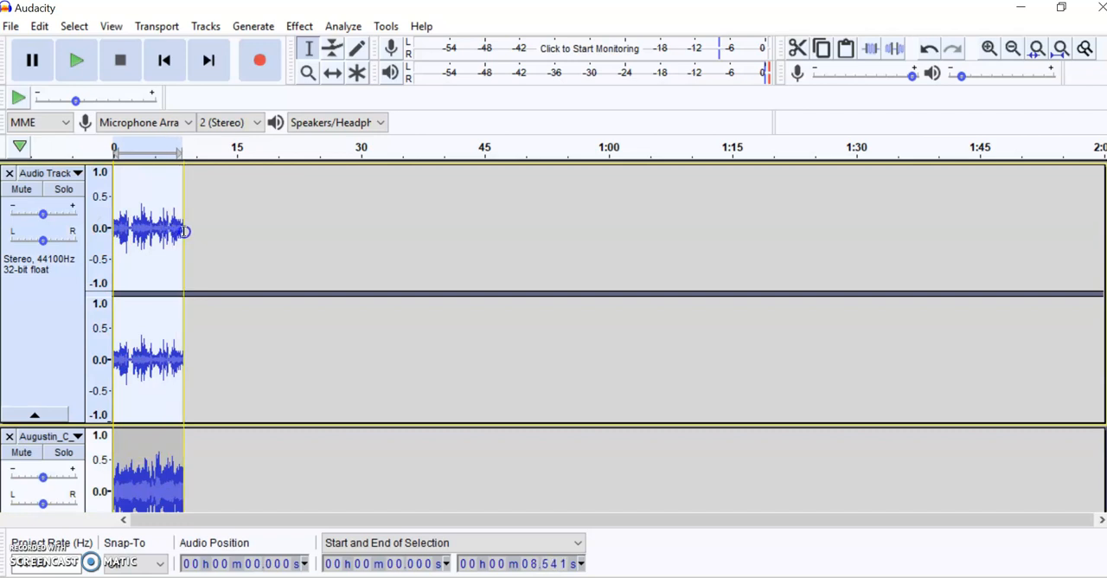
click(301, 28)
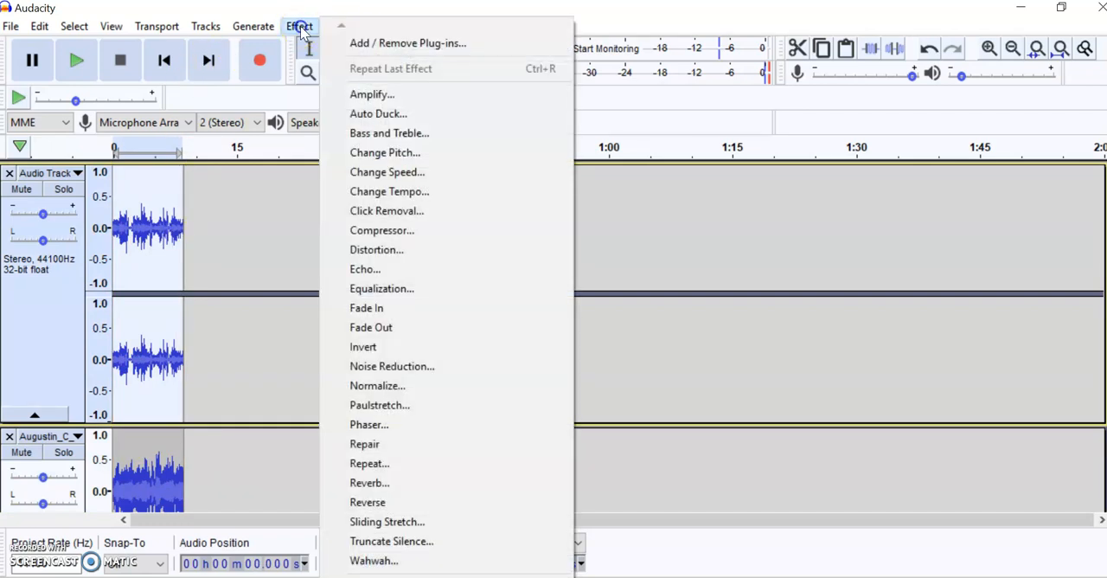
click(374, 95)
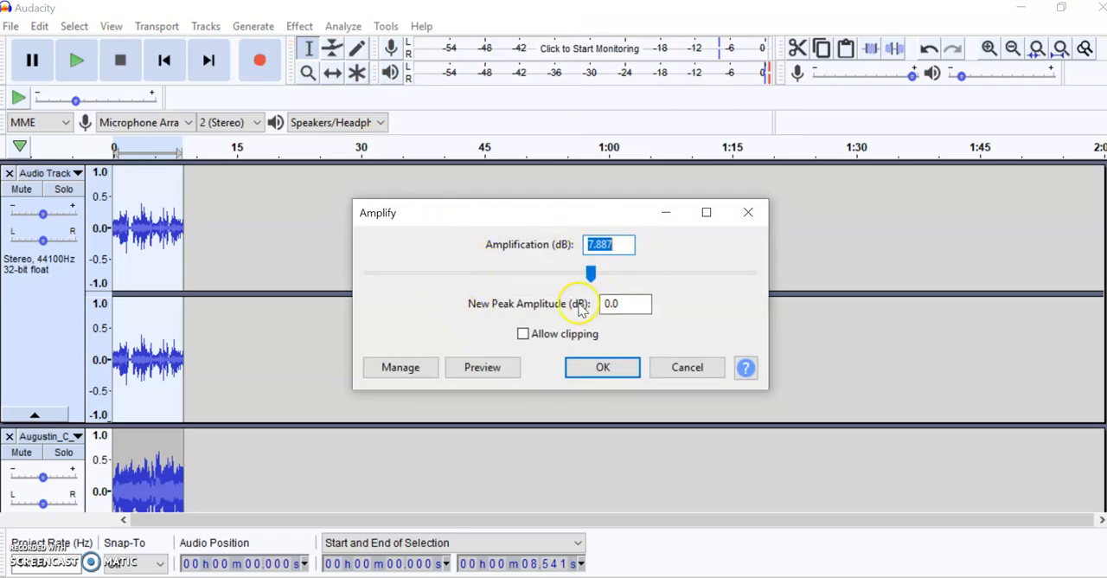
click(601, 368)
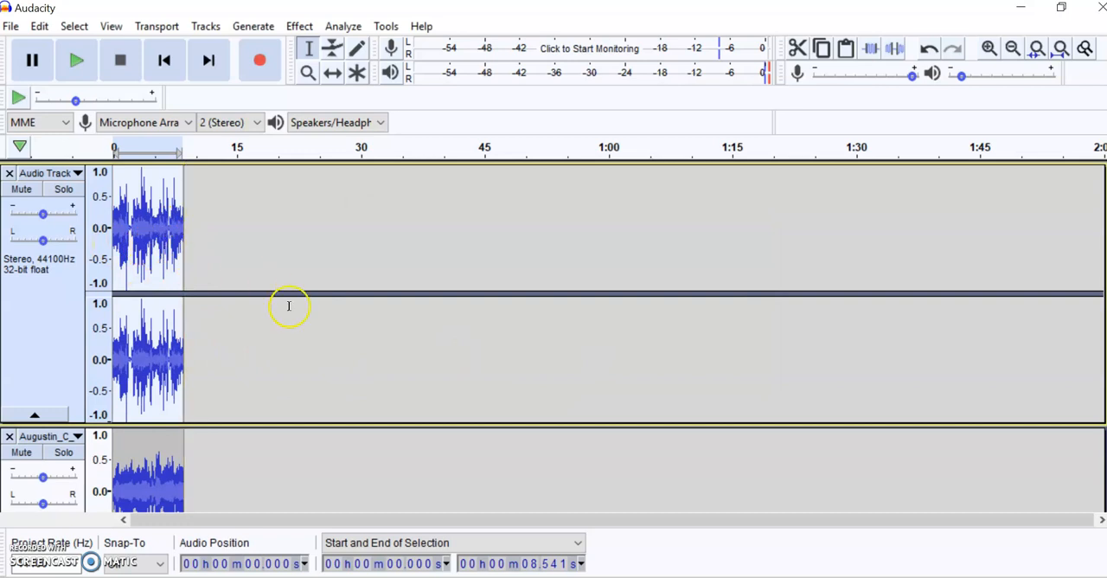
- Examine the waveforms of the amplified voice recording and the music track up close to compare their loudness
scroll(304, 361, down, 5)
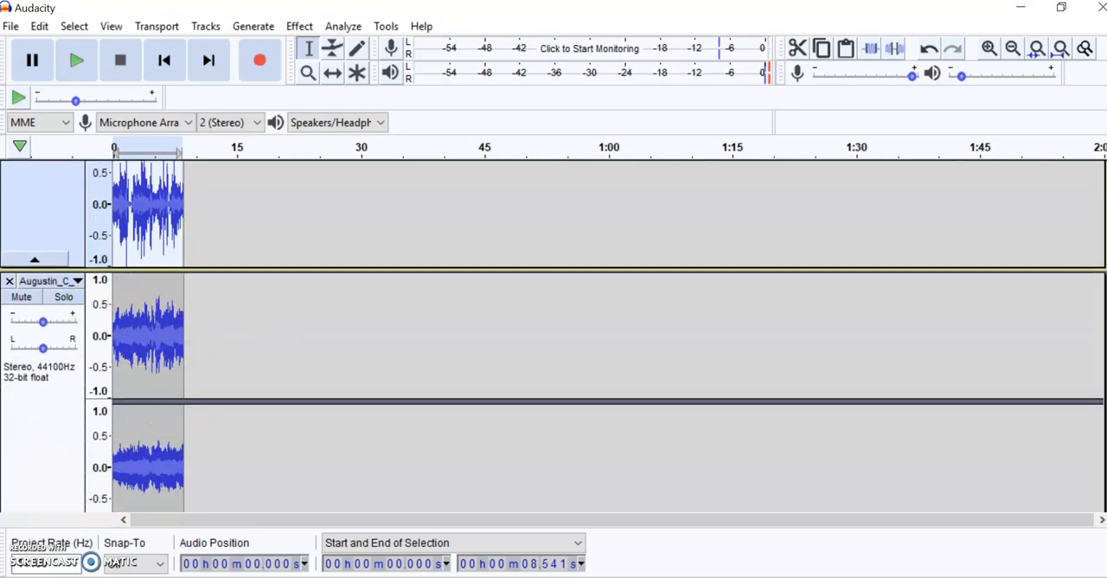
scroll(927, 304, up, 5)
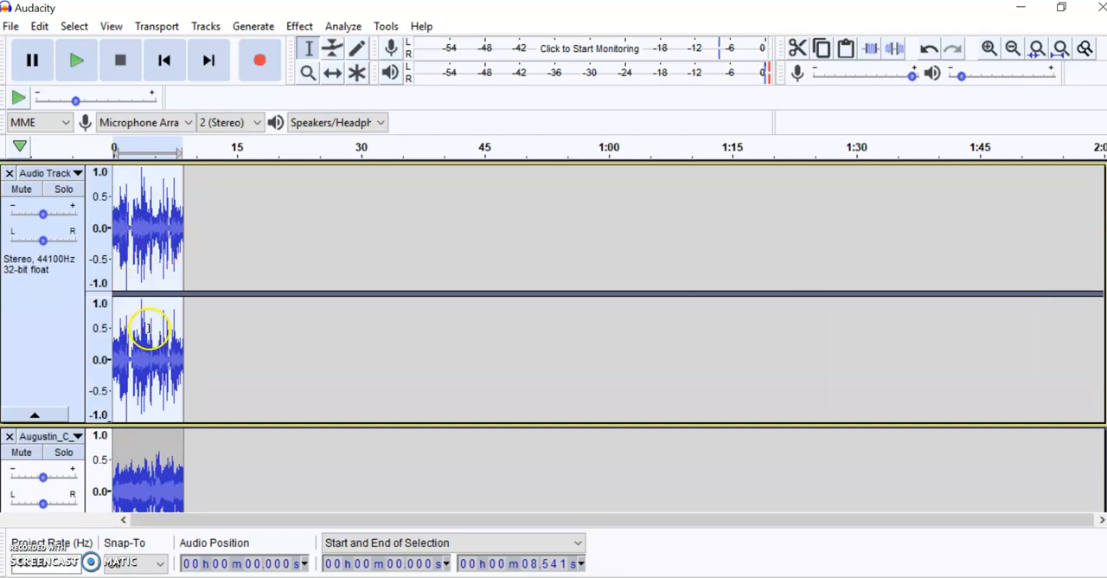
click(1011, 50)
click(988, 49)
click(989, 48)
click(988, 49)
click(988, 49)
click(989, 48)
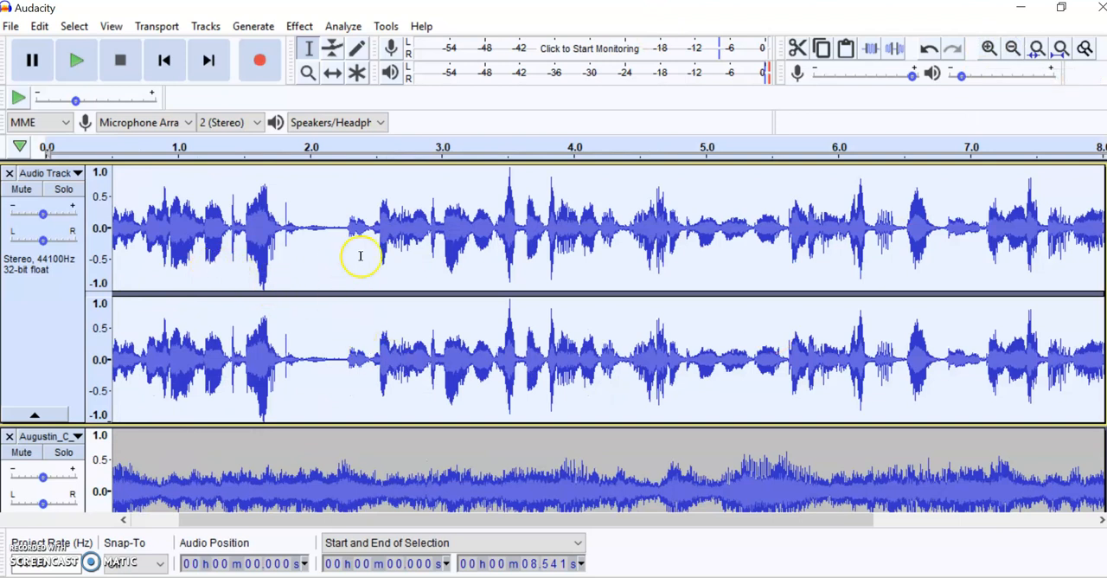
scroll(873, 350, down, 3)
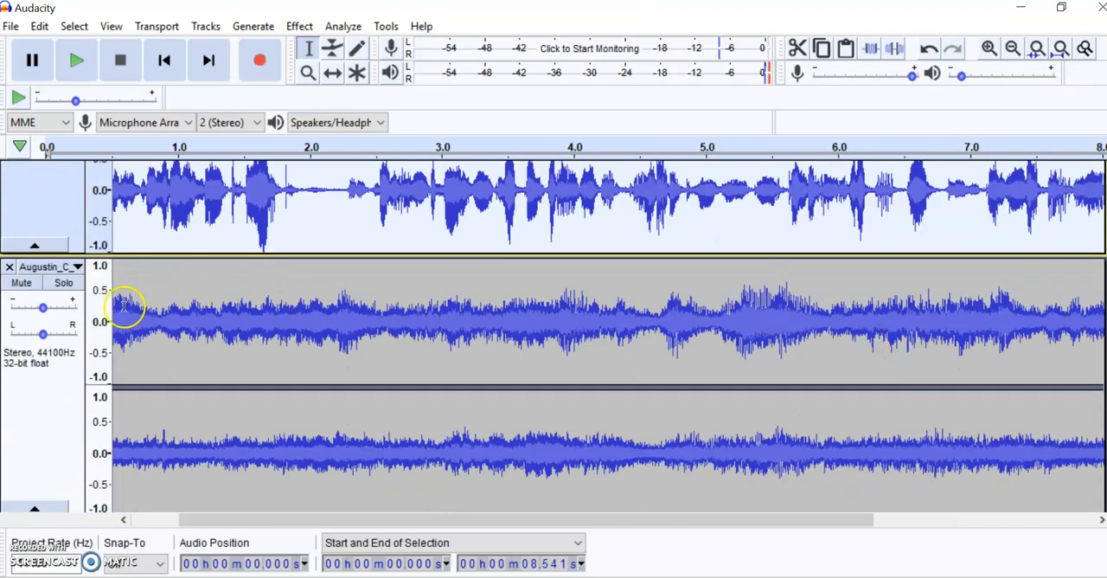
scroll(342, 324, up, 3)
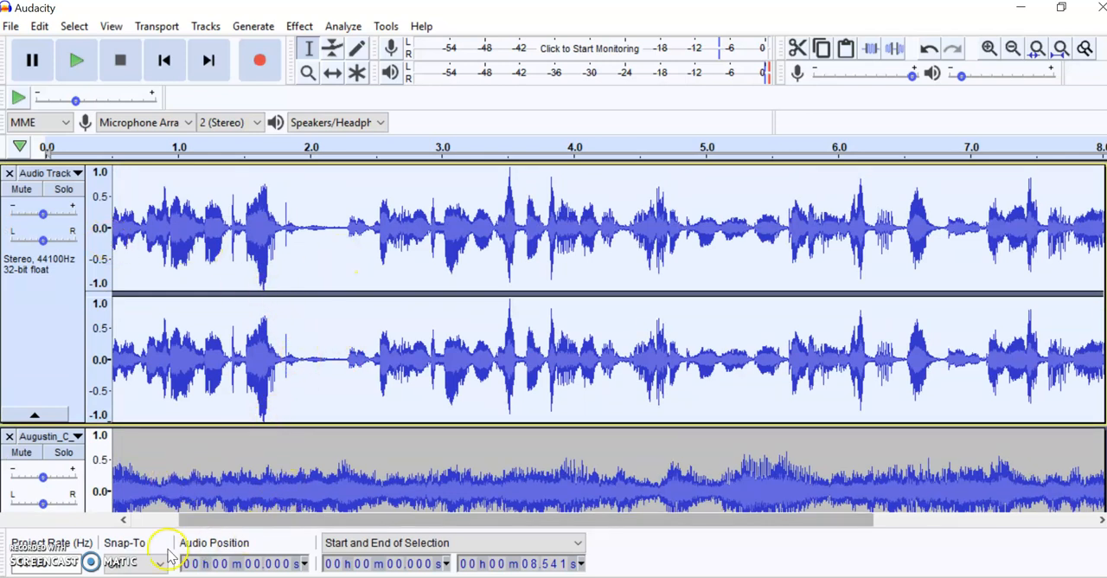
- Cut the music track from about 12.79 seconds to its end so it runs longer than the voice recording
scroll(533, 446, up, 3)
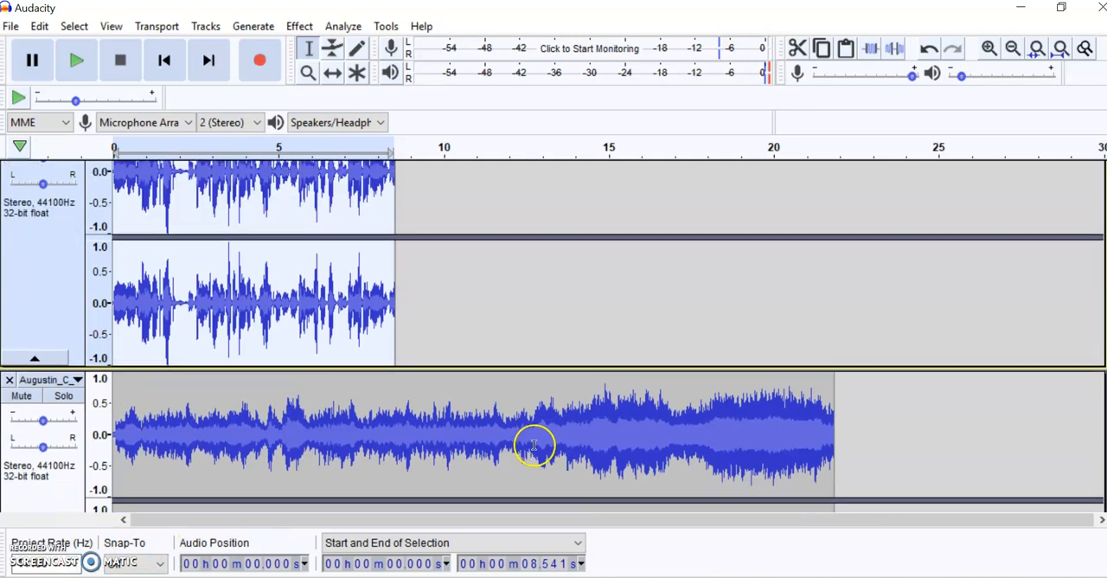
scroll(534, 453, down, 1)
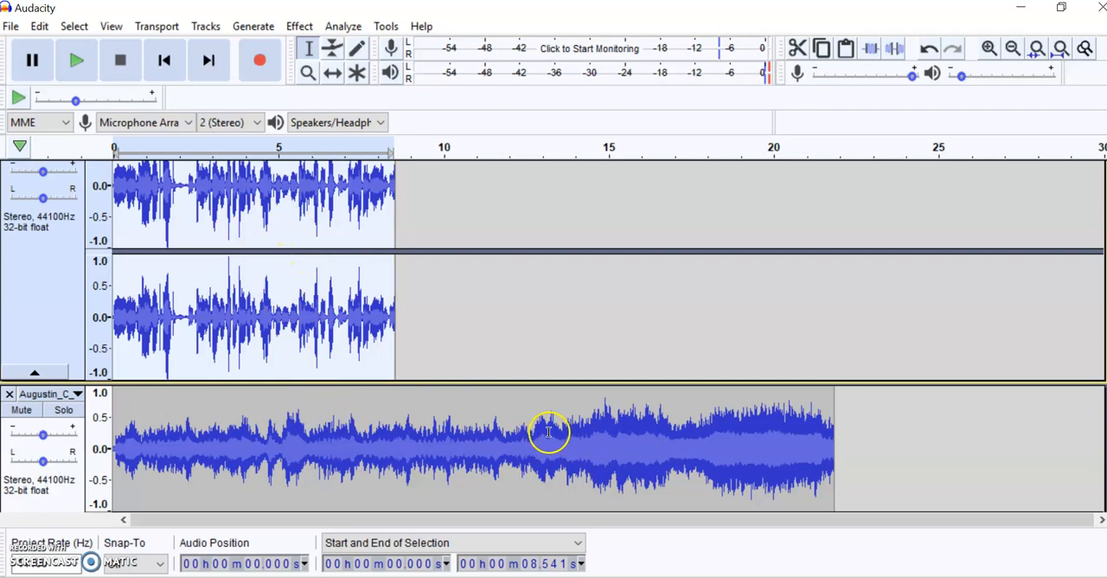
drag(536, 434, 835, 435)
scroll(823, 440, down, 2)
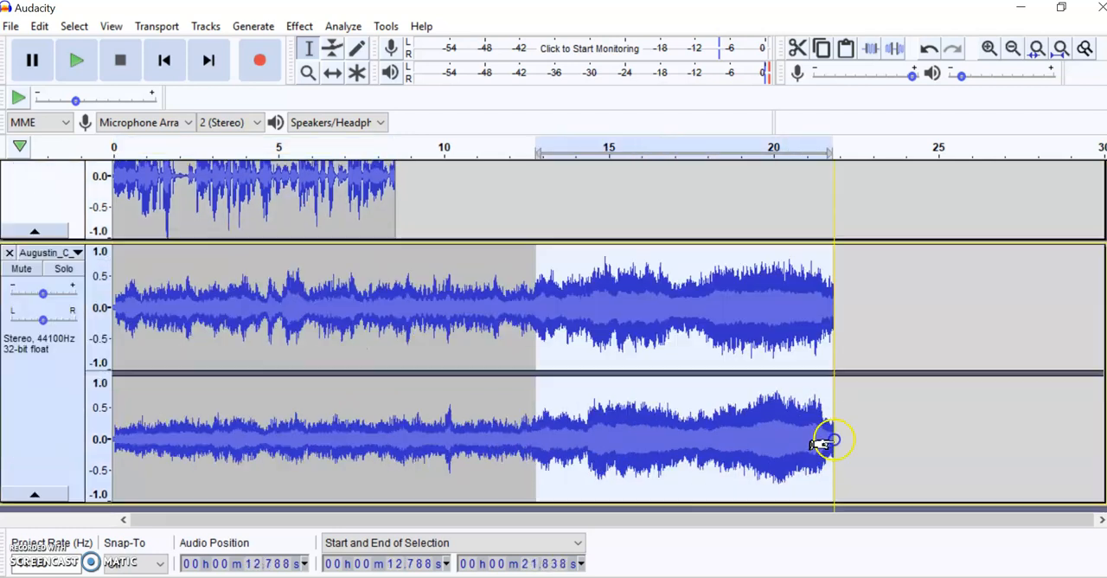
click(797, 47)
scroll(317, 261, up, 4)
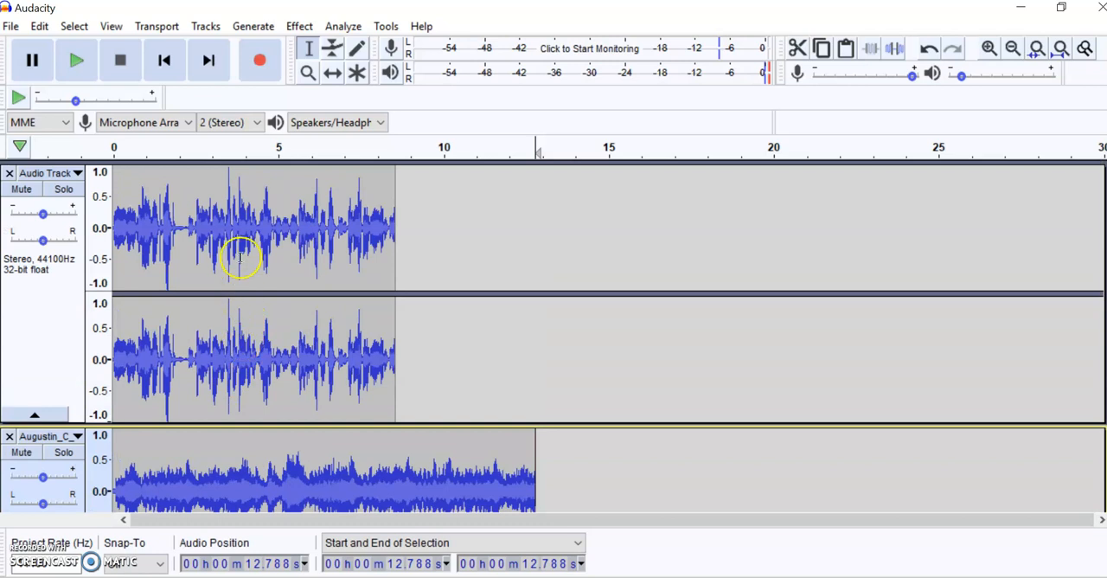
- Shift the voice clip along the timeline to start at about 2.2 seconds, leaving music before and after it
click(333, 75)
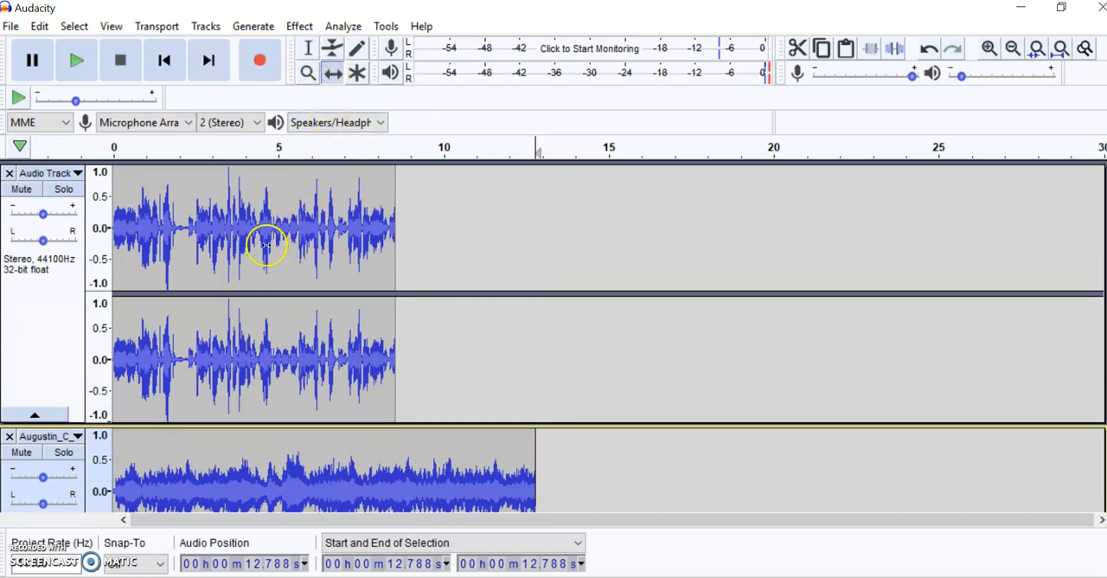
drag(263, 244, 280, 241)
drag(297, 240, 338, 237)
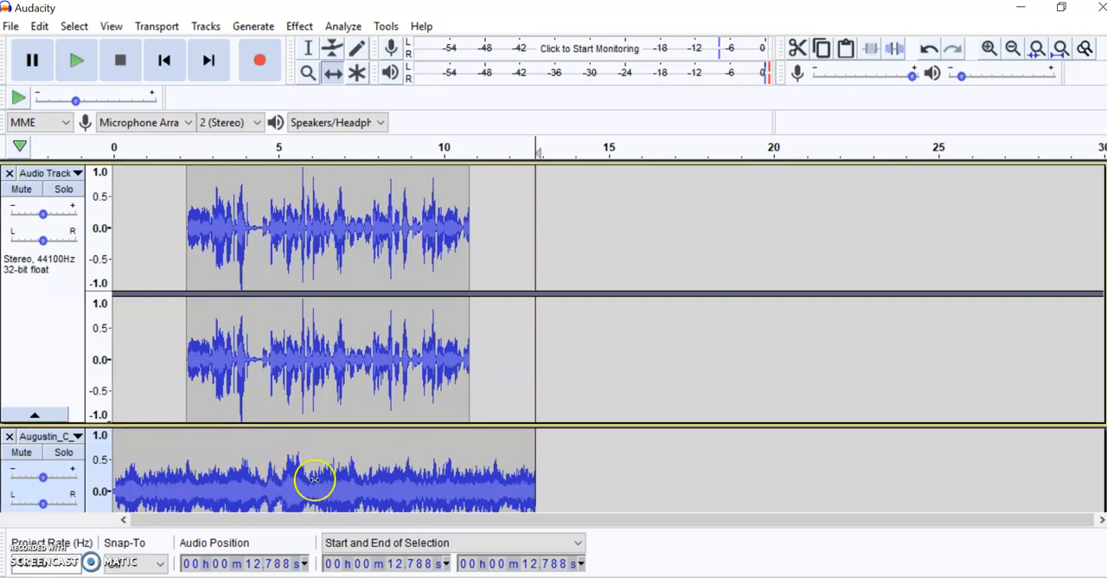
- Use the Envelope tool to fade the music track from full volume at about 1.8 seconds to a low level at about 2.8 seconds
scroll(315, 471, down, 3)
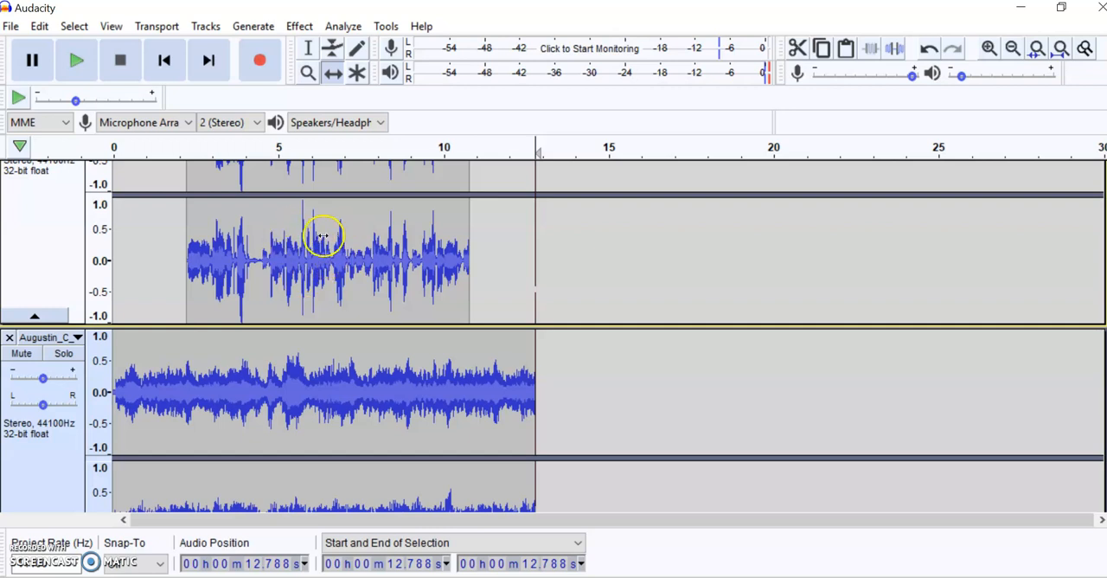
click(333, 48)
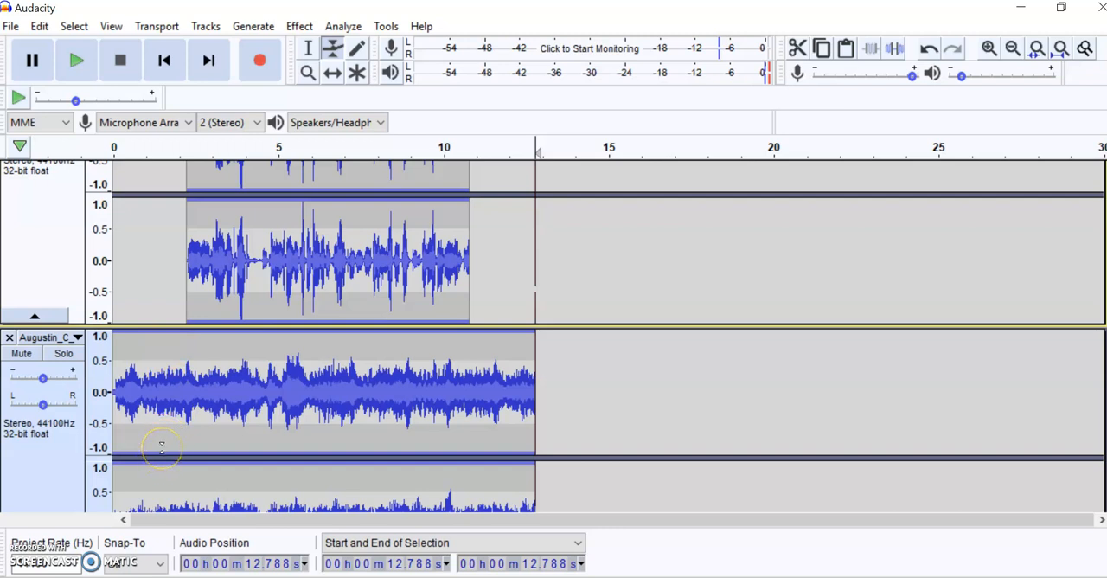
scroll(161, 445, down, 2)
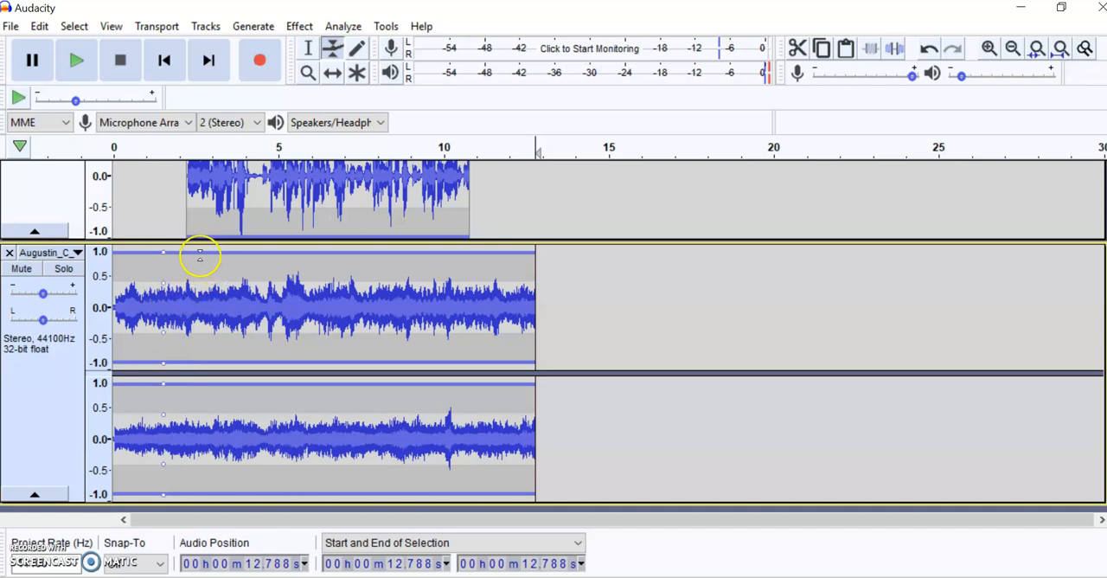
drag(199, 255, 201, 256)
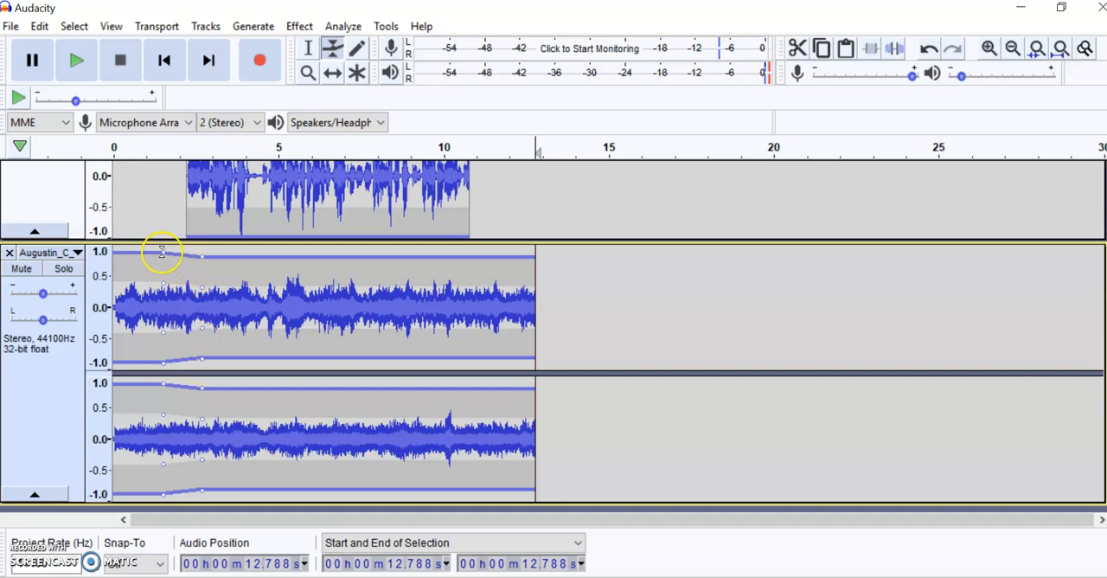
drag(163, 252, 206, 294)
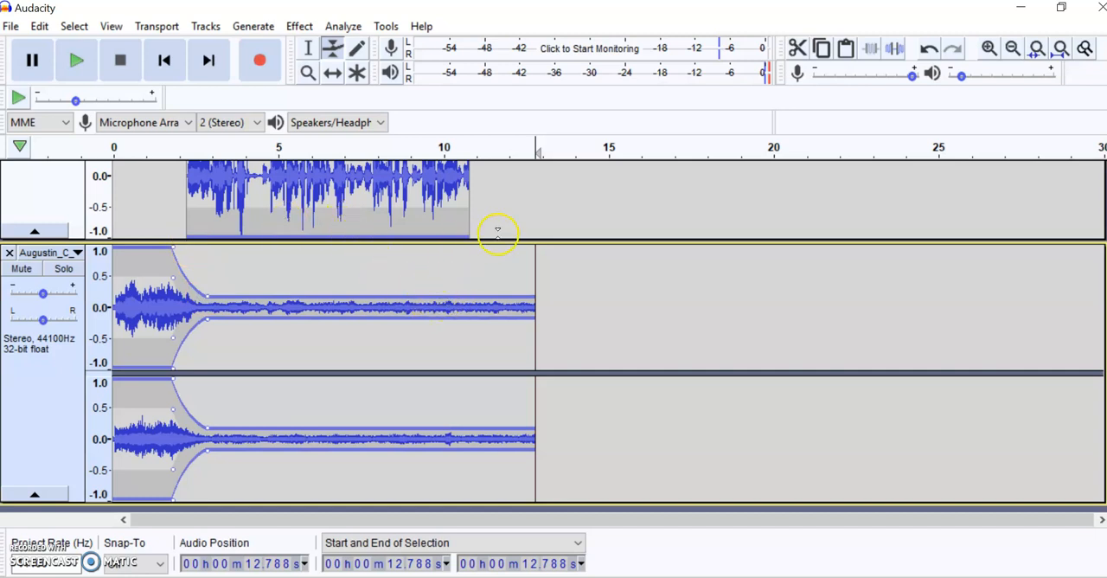
- Add envelope points that raise the music from its low level at about 10.6 seconds to near full volume at about 11.4 seconds
click(461, 296)
click(485, 298)
drag(488, 299, 488, 253)
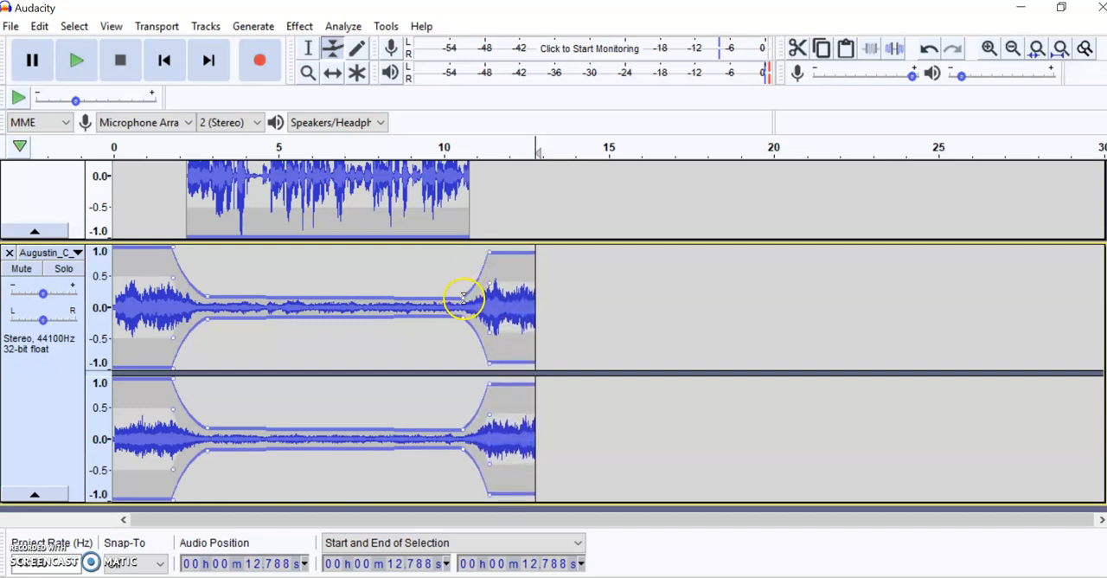
drag(462, 297, 464, 292)
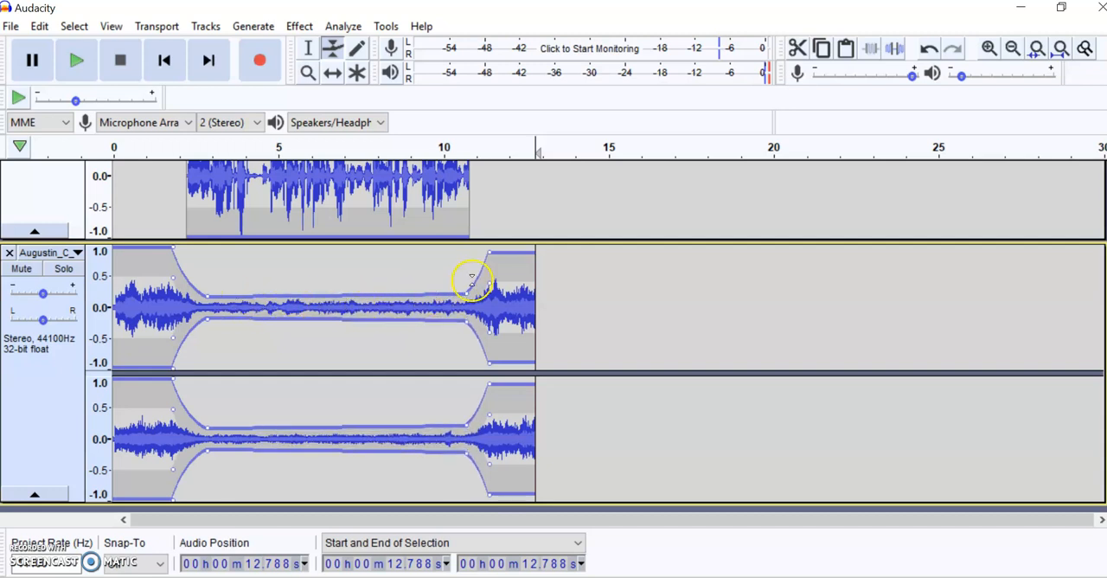
- Play the mix of voice and music from the start to check the balance, and stop the playback
scroll(506, 372, up, 2)
scroll(506, 374, up, 4)
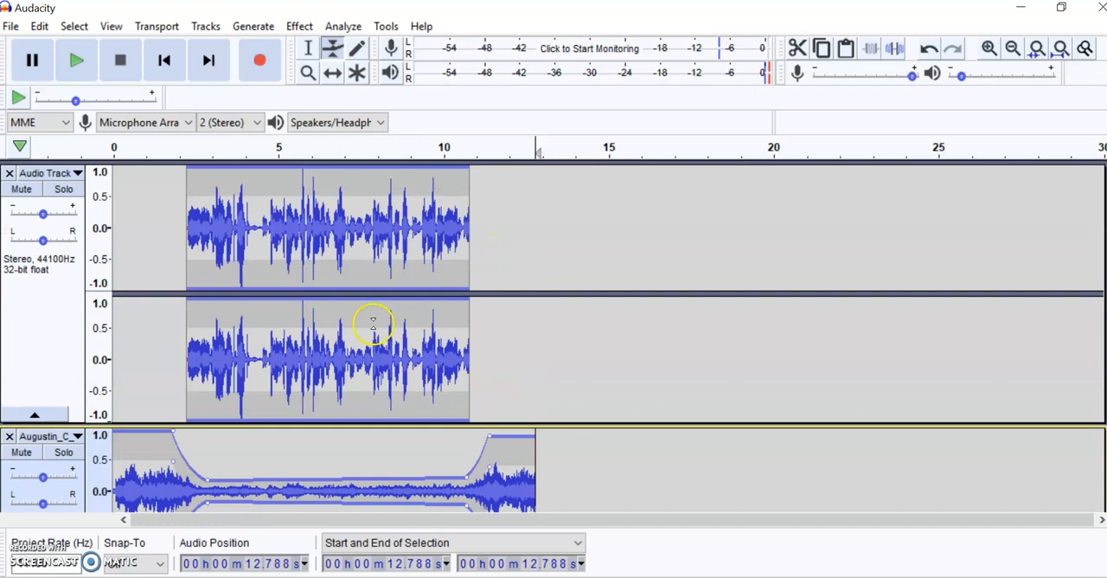
click(75, 61)
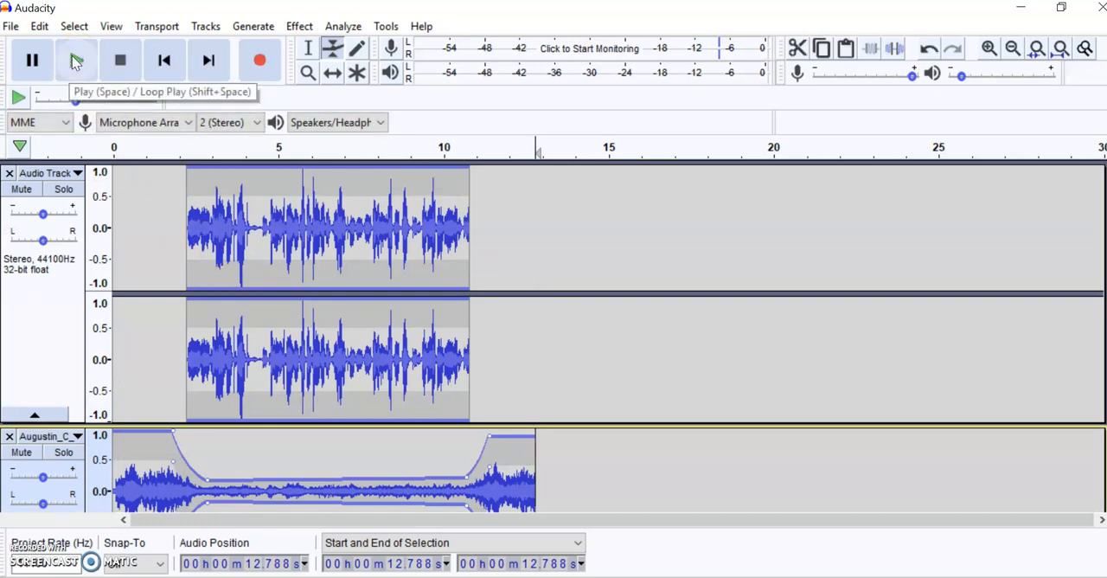
click(164, 59)
click(75, 60)
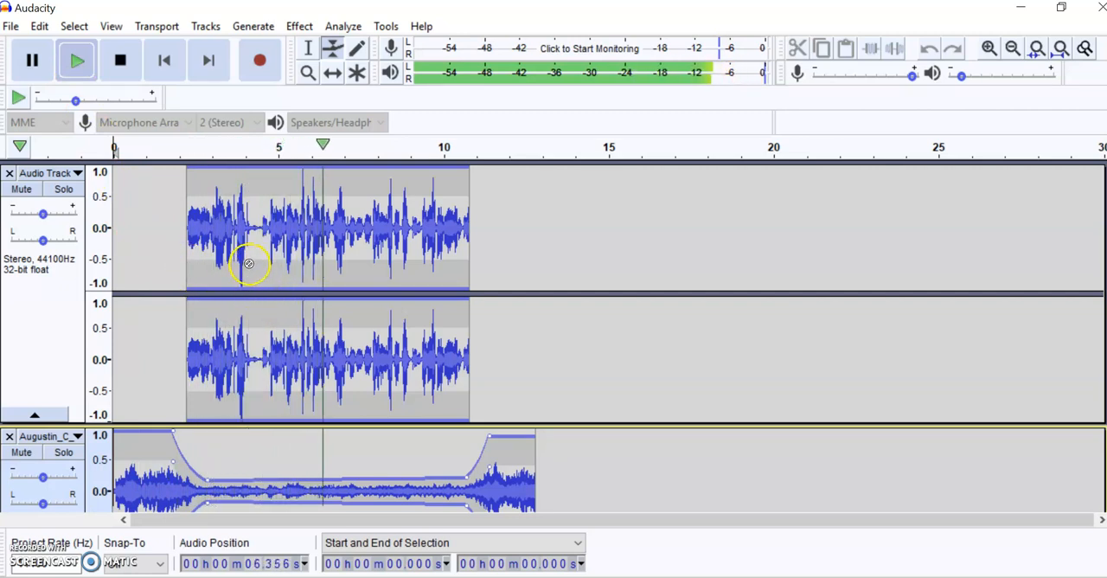
click(126, 64)
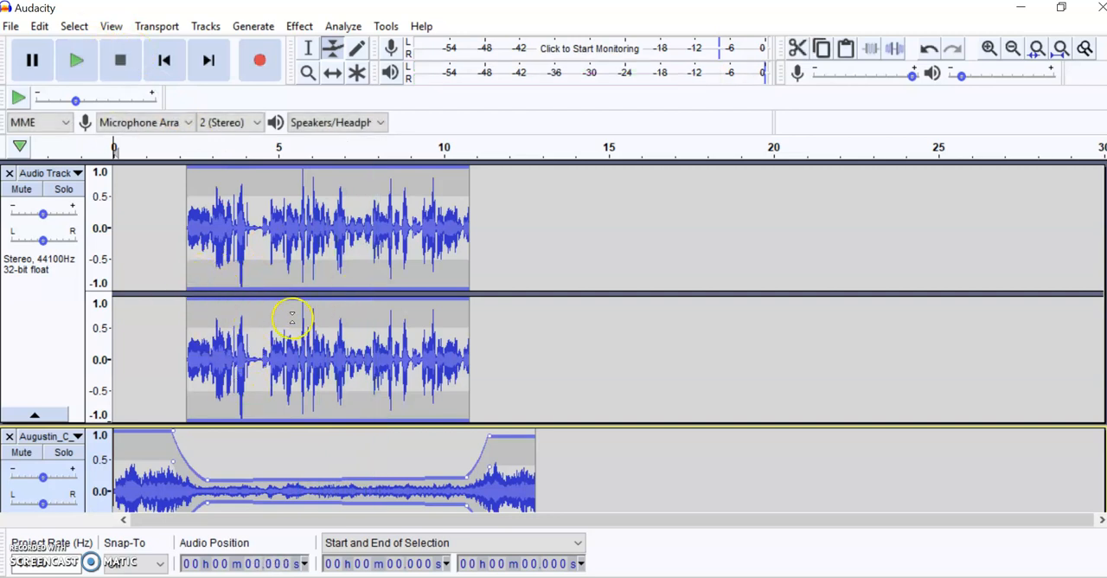
scroll(294, 315, down, 2)
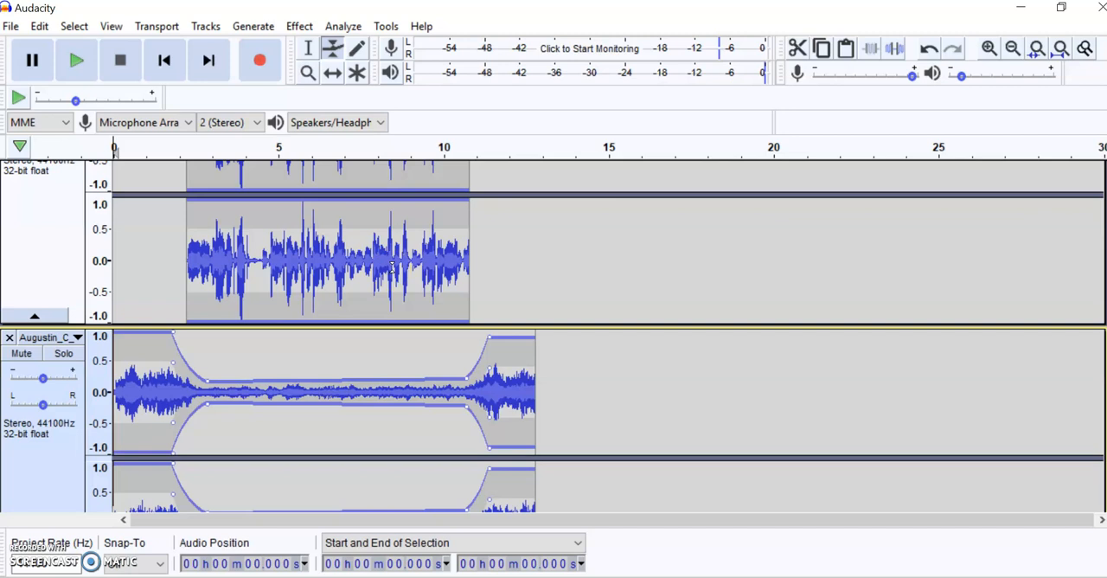
scroll(349, 263, up, 3)
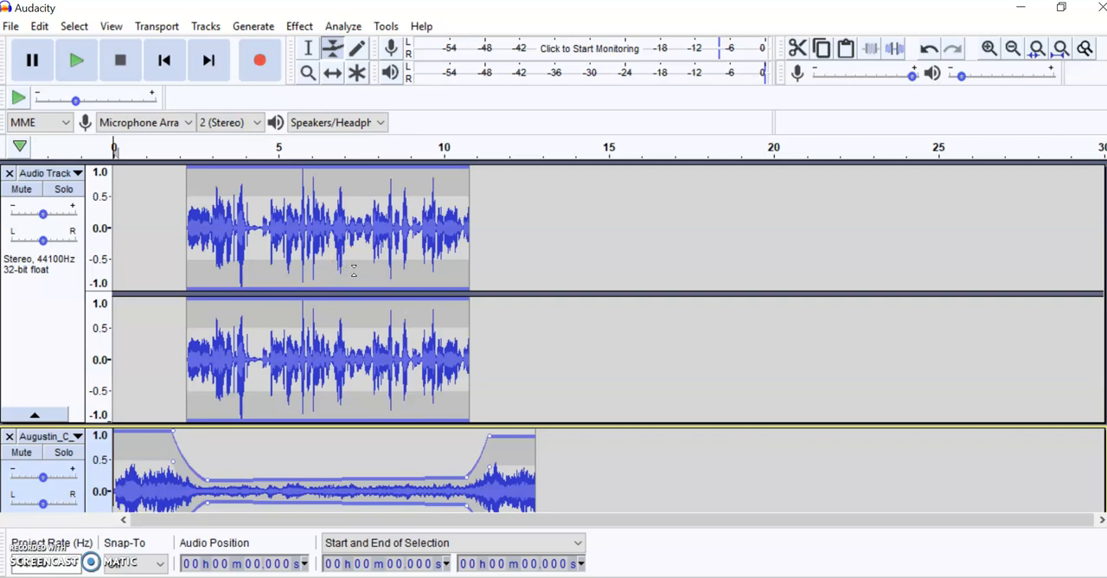
scroll(353, 272, down, 5)
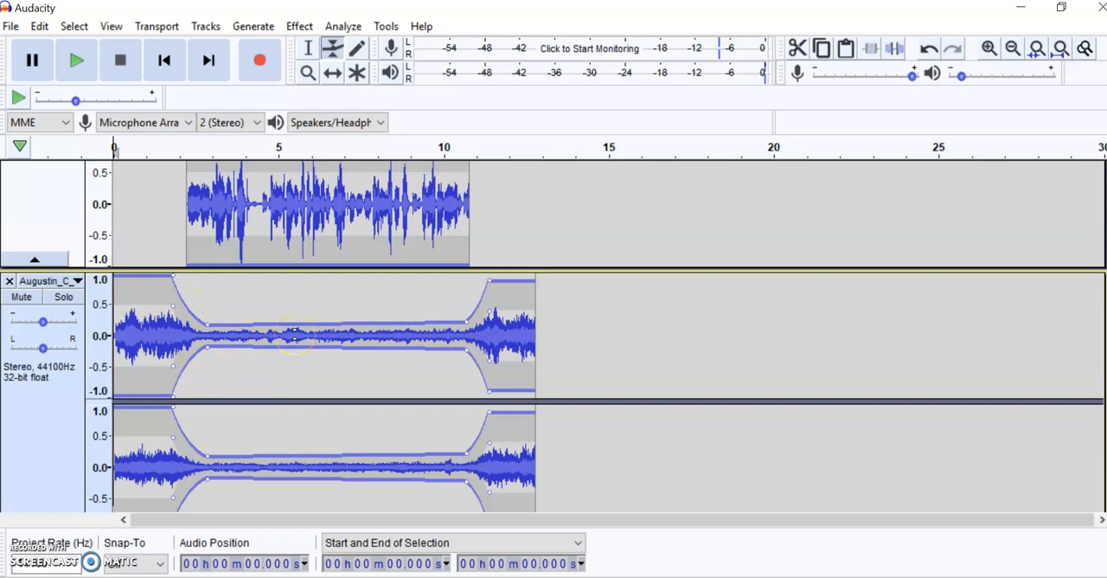
scroll(294, 333, down, 3)
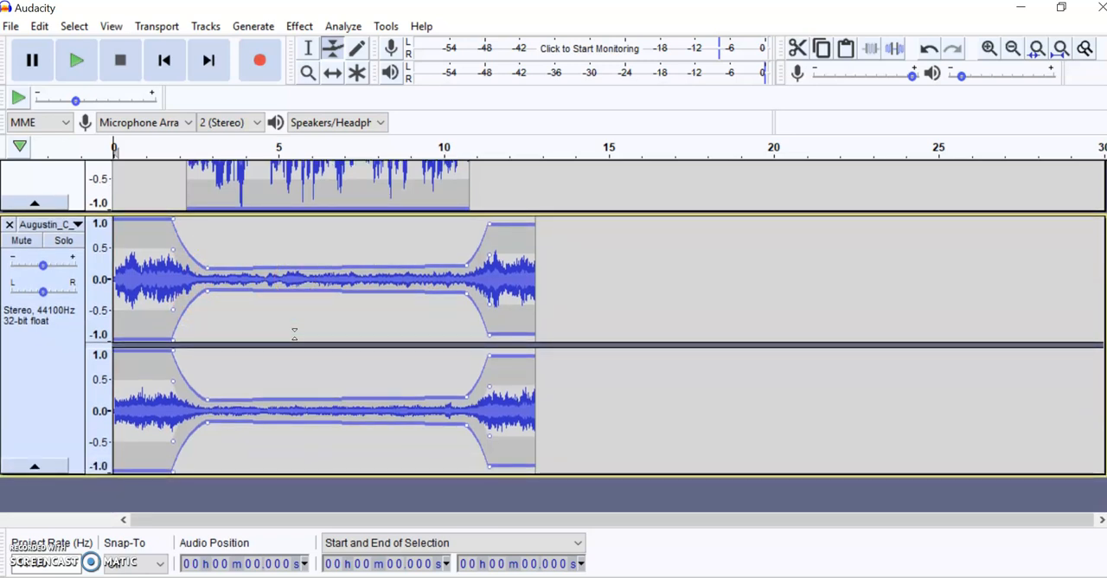